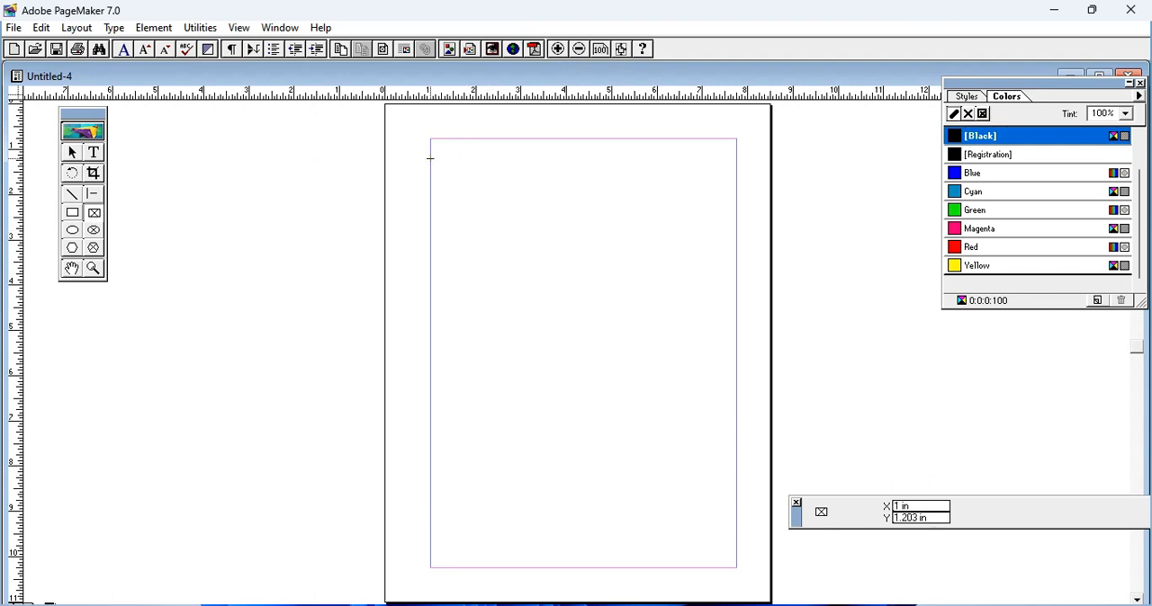
# Step: Draw a rectangular frame about 2.67 by 2.91 in inside the page's upper-left margin corner and place image 3 within it
pyautogui.moveTo(440, 156); pyautogui.dragTo(561, 288)
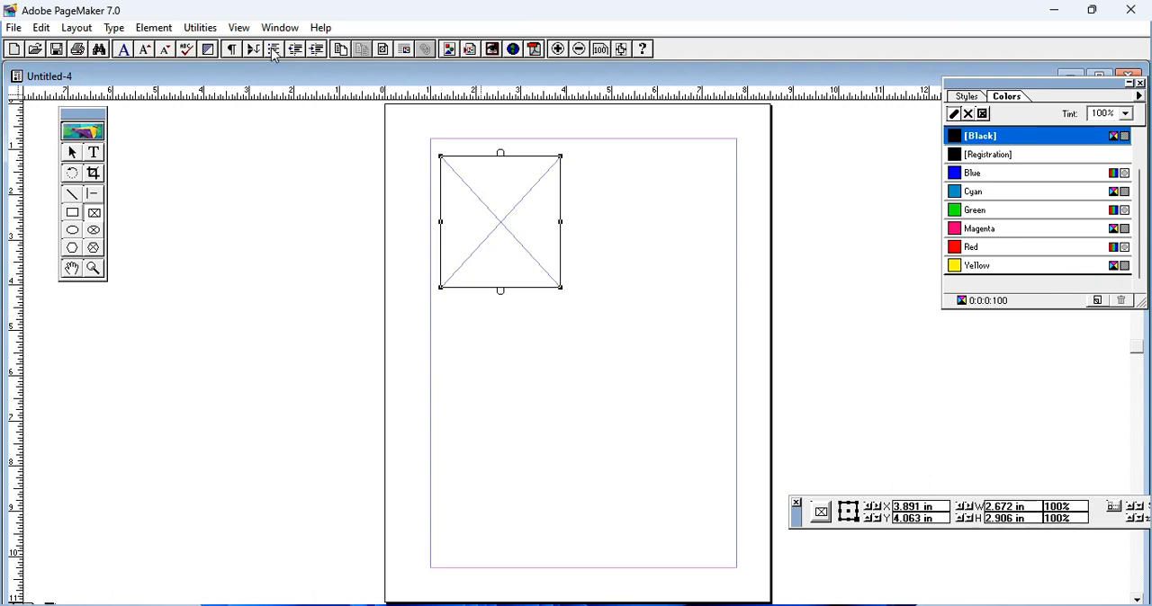
pyautogui.hotkey('ctrl', 'd')
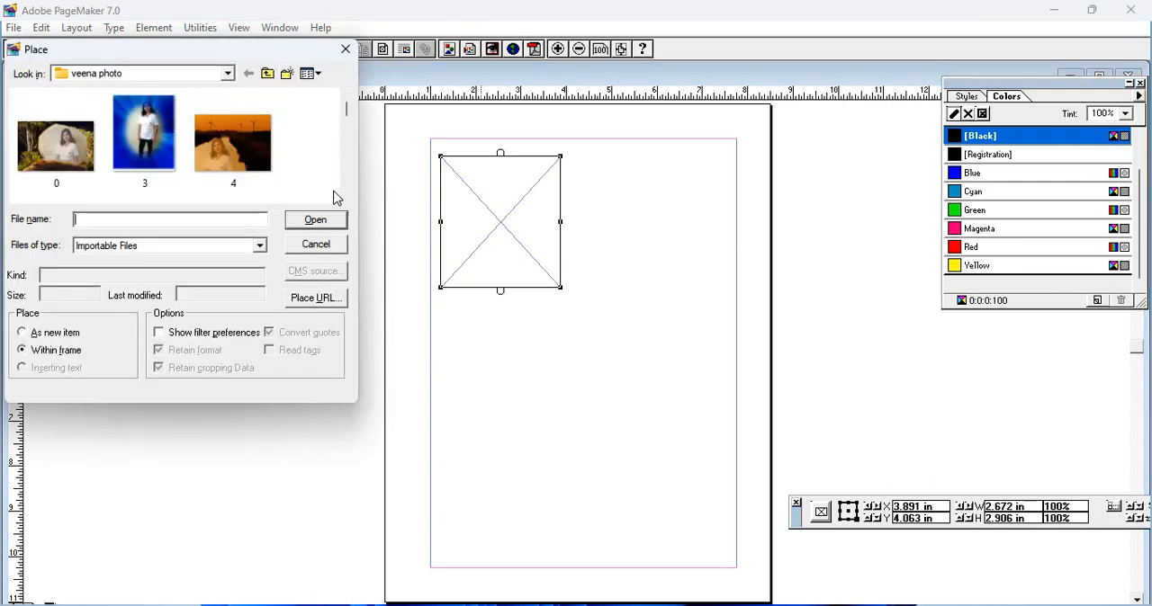
pyautogui.click(150, 144)
pyautogui.click(317, 221)
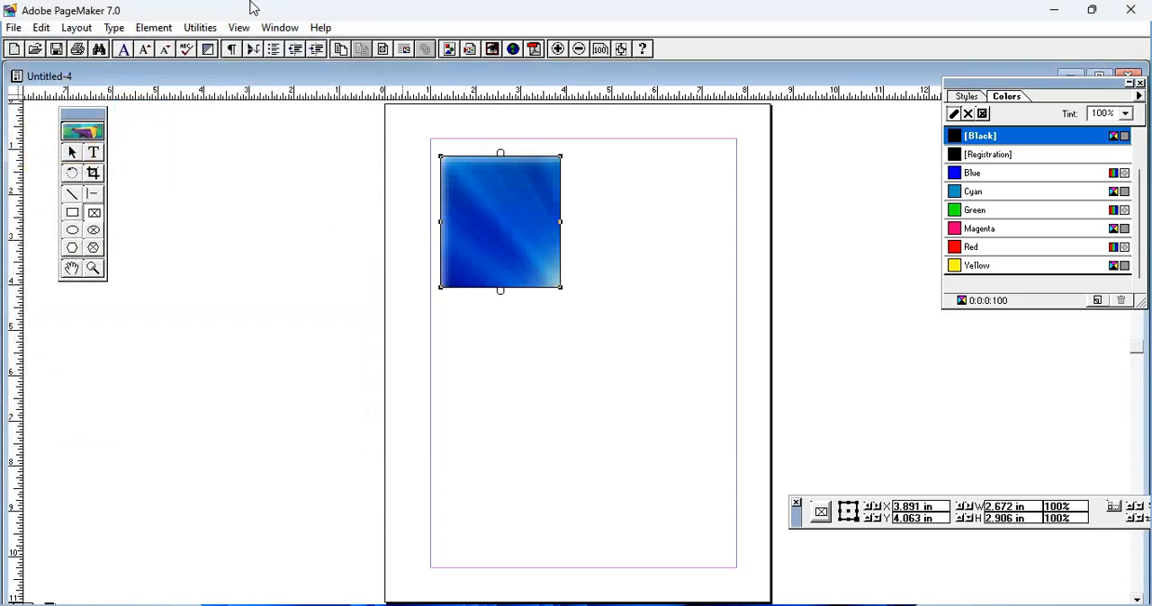
# Step: Set the rectangular frame's content alignment to Center vertically and horizontally, and size the frame to fit its content
pyautogui.click(154, 28)
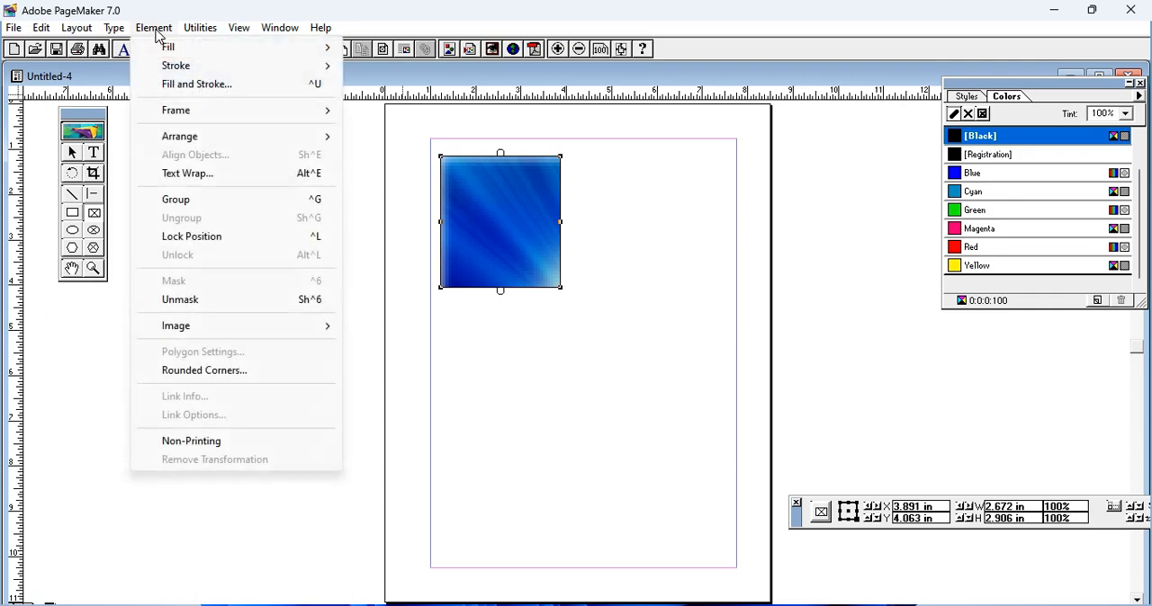
pyautogui.moveTo(315, 116)
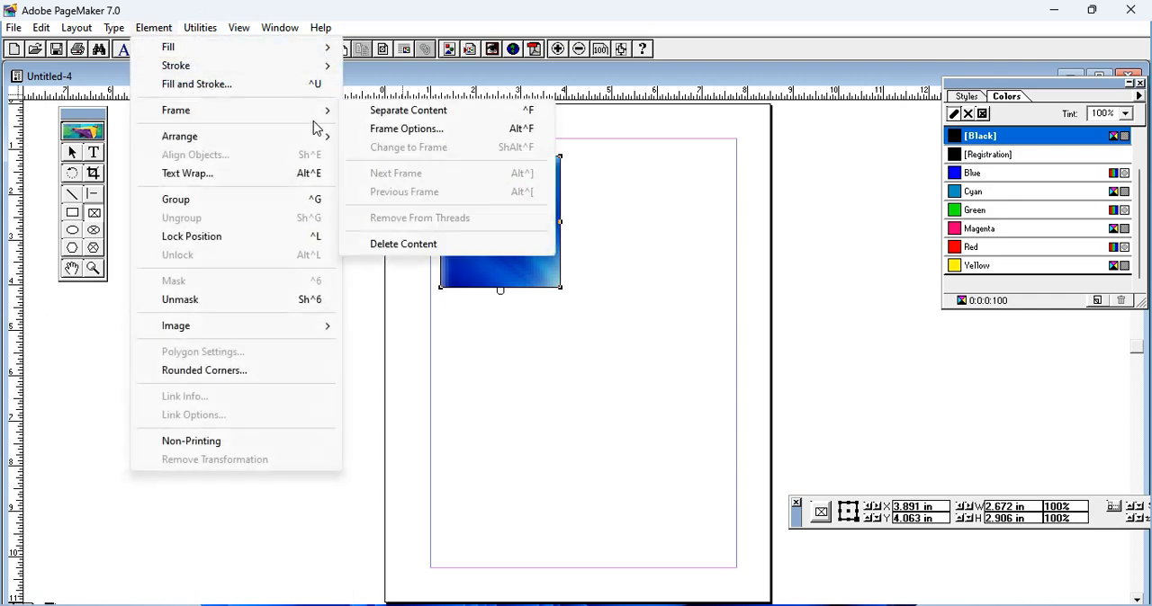
pyautogui.click(404, 131)
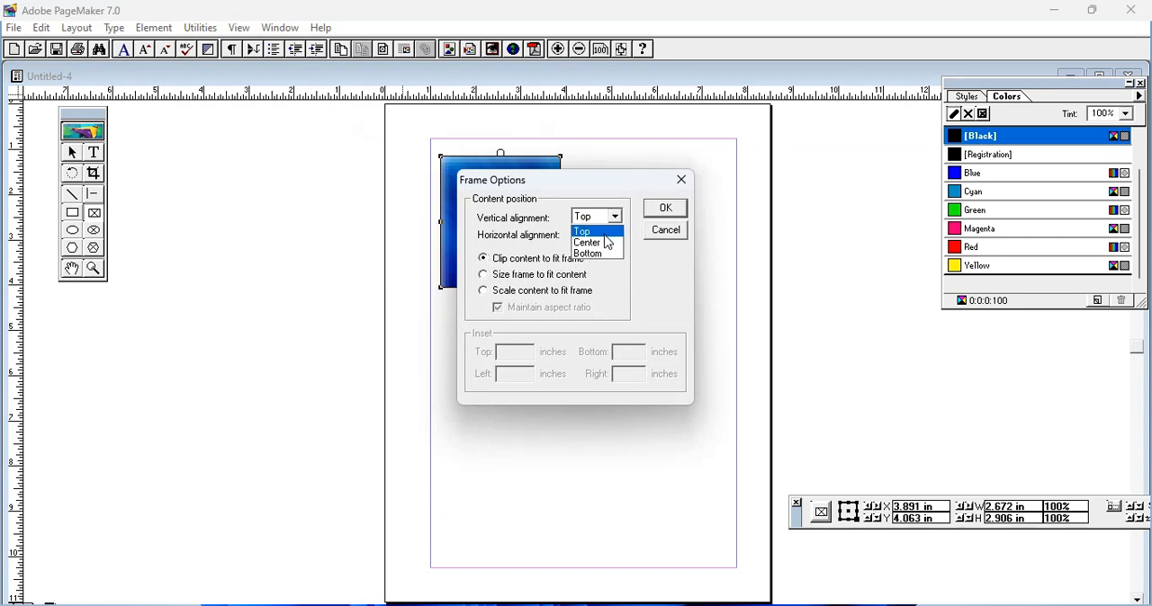
pyautogui.click(611, 241)
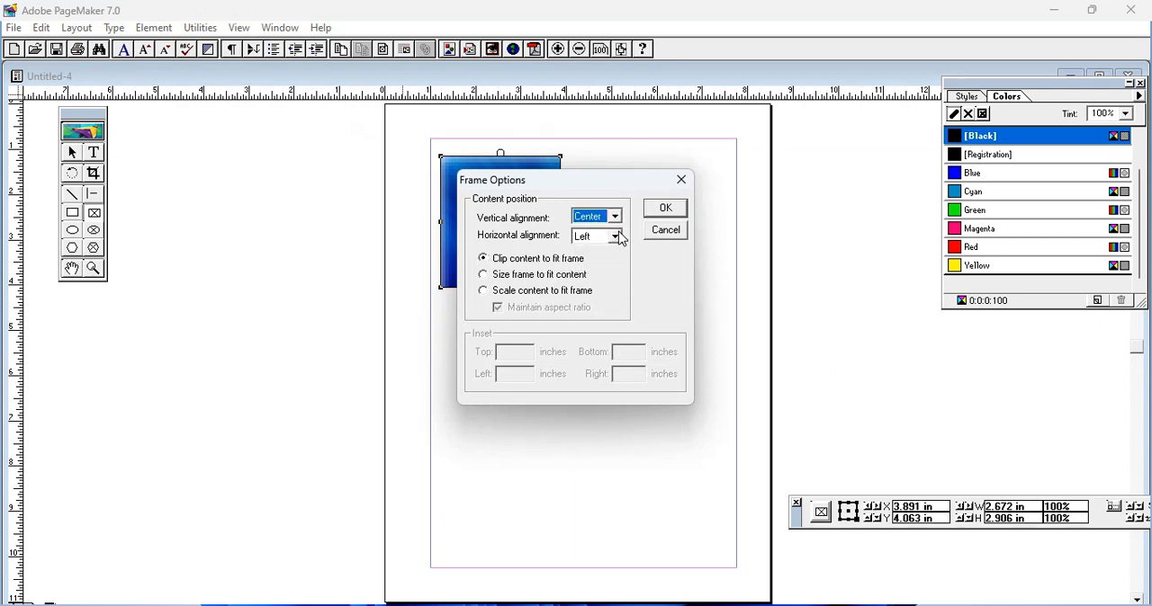
pyautogui.click(619, 238)
pyautogui.click(598, 261)
pyautogui.click(482, 276)
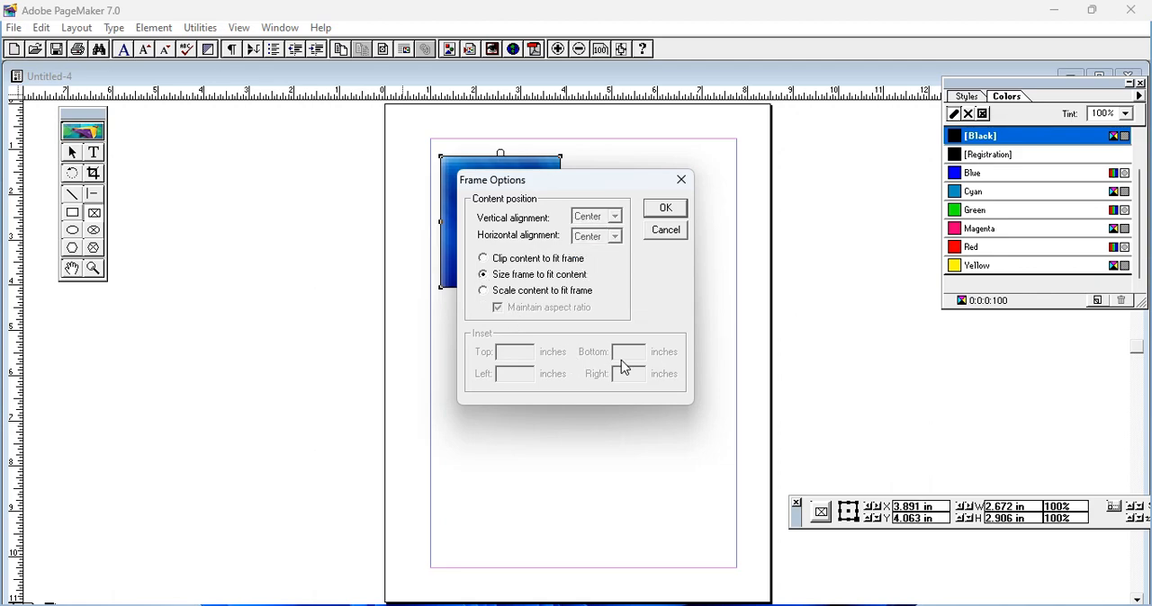
pyautogui.click(662, 210)
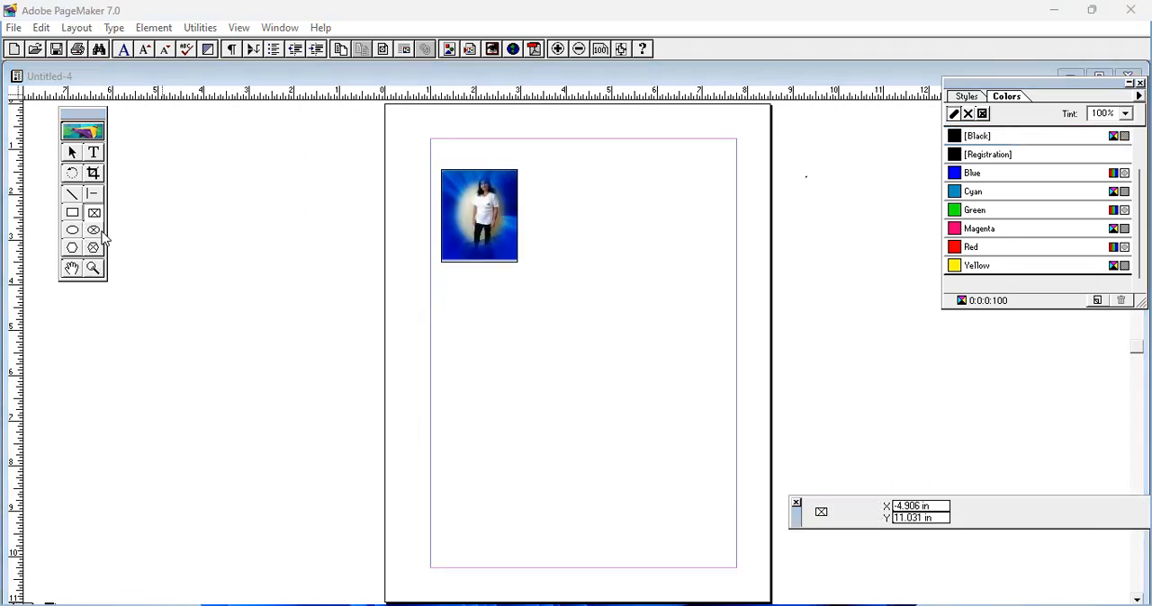
# Step: Draw an elliptical frame about 2.66 by 3.14 in below the rectangular photo and place image 46 within it
pyautogui.click(94, 230)
pyautogui.moveTo(486, 312); pyautogui.dragTo(606, 454)
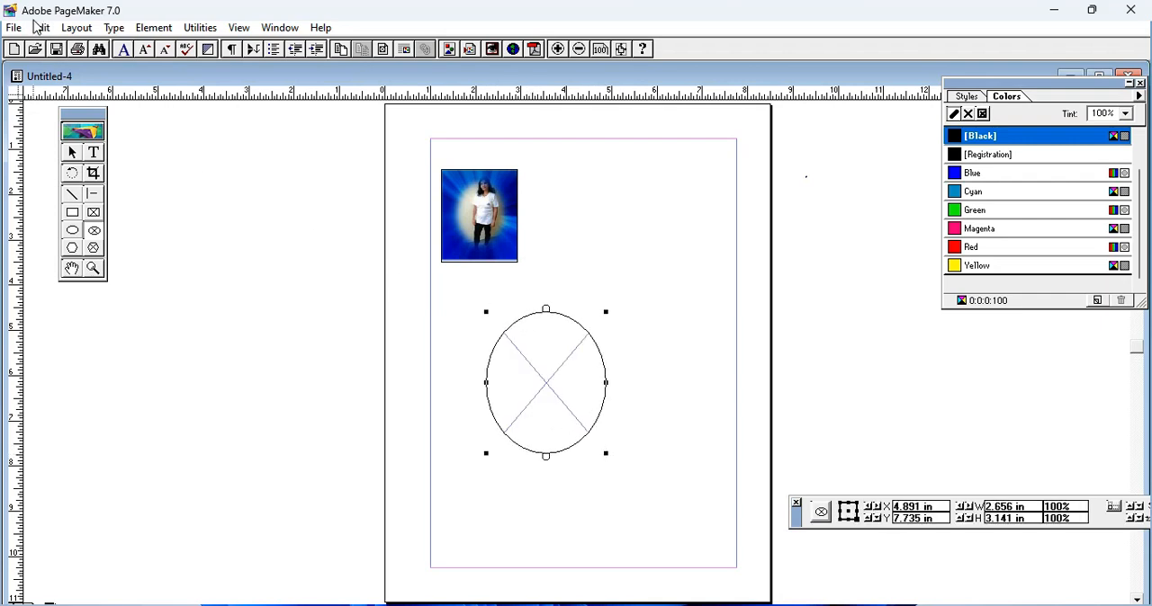
pyautogui.hotkey('ctrl', 'd')
pyautogui.scroll(-5, 153, 144)
pyautogui.scroll(-4, 157, 162)
pyautogui.click(149, 144)
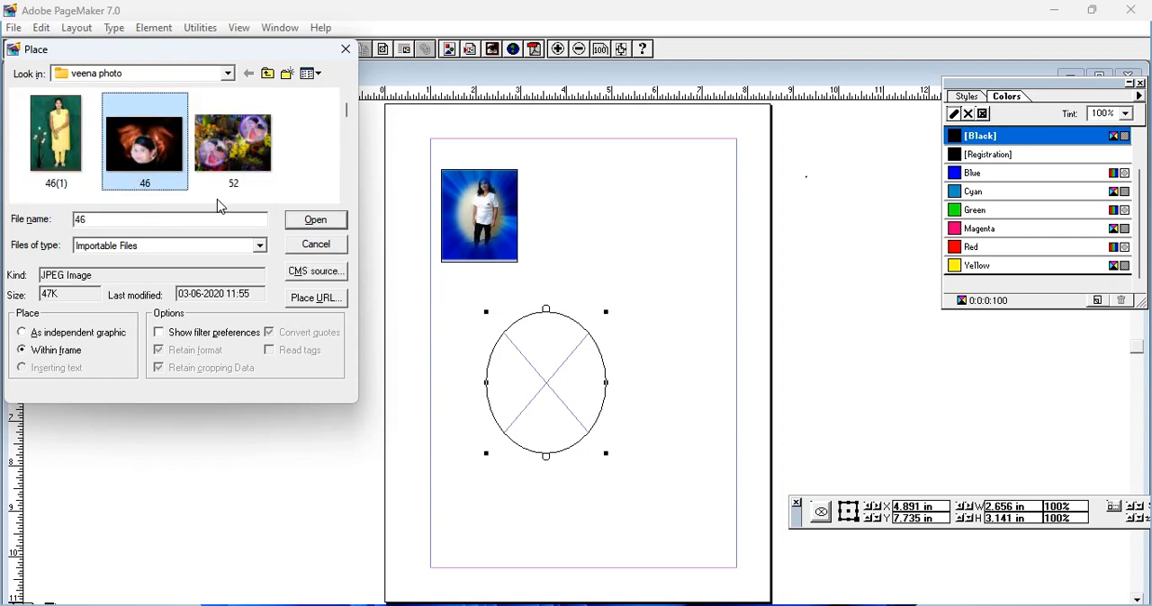
pyautogui.click(317, 224)
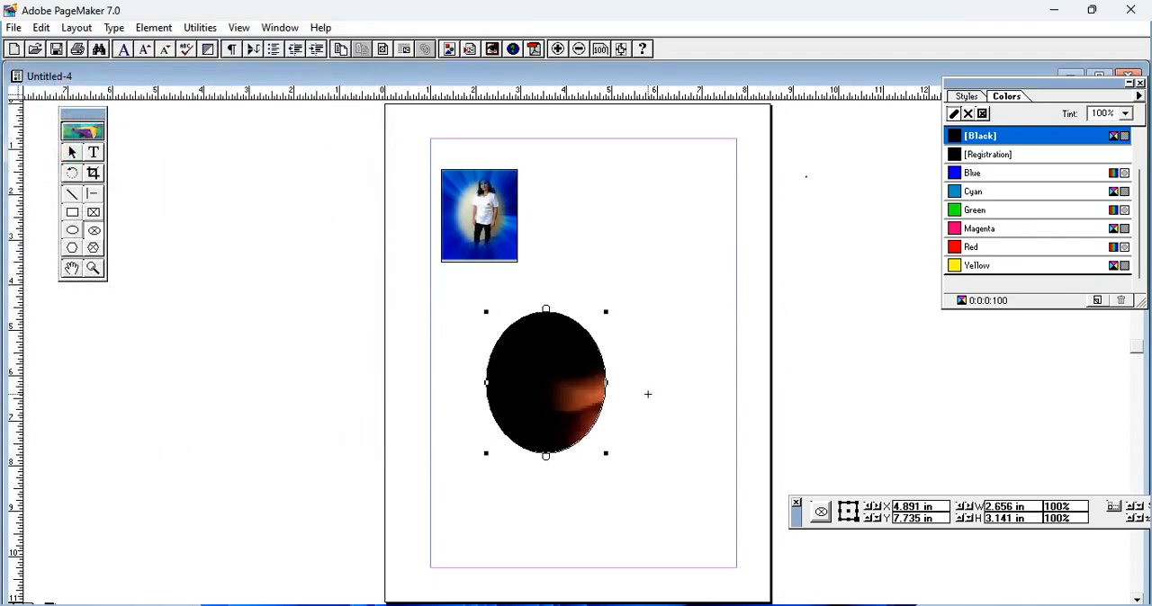
# Step: Set the elliptical frame's content alignment to Center both vertically and horizontally
pyautogui.click(166, 29)
pyautogui.moveTo(285, 113)
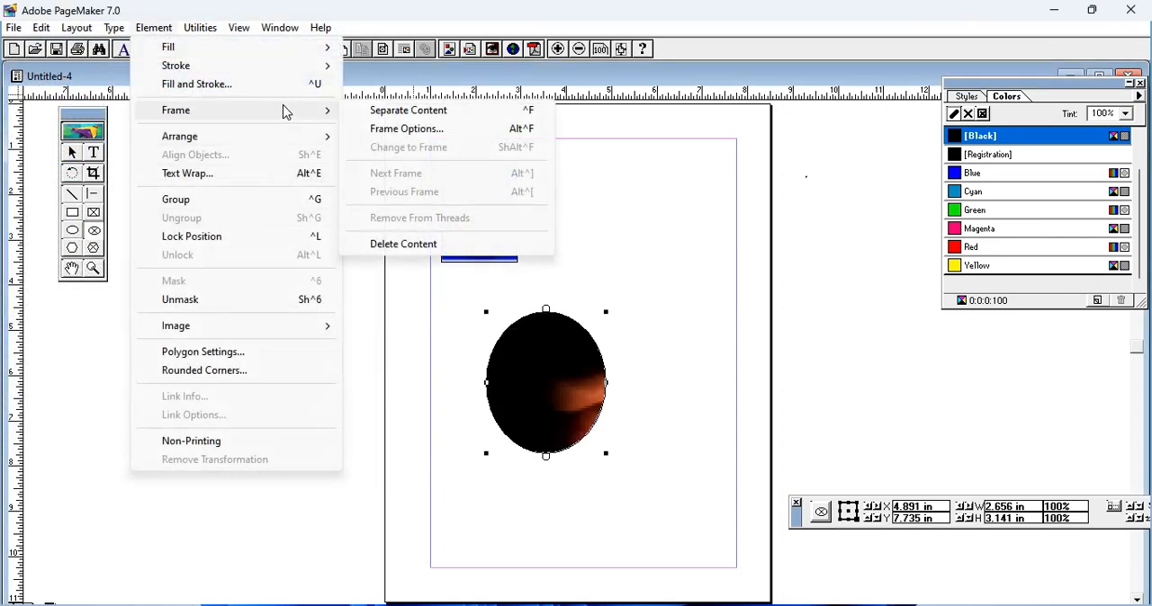
pyautogui.click(416, 128)
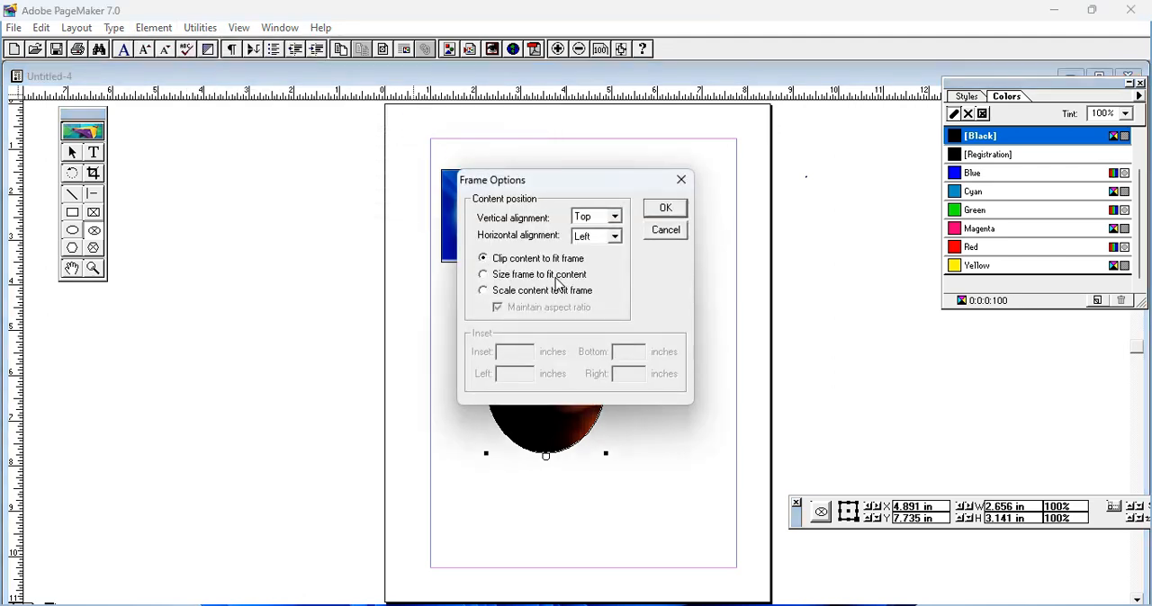
pyautogui.click(615, 217)
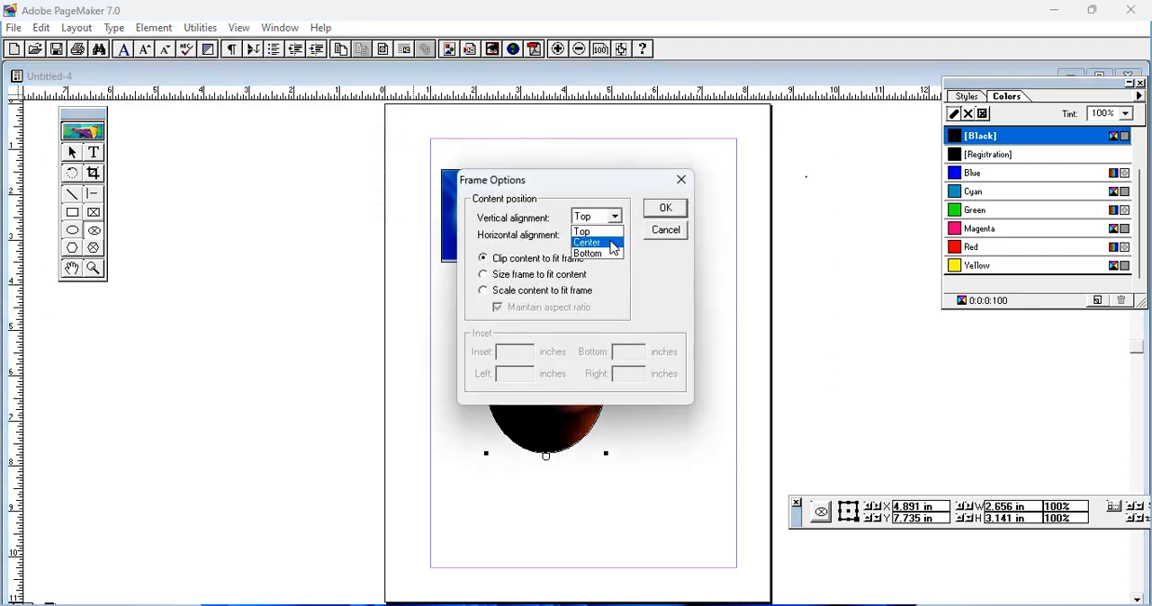
pyautogui.click(610, 242)
pyautogui.click(614, 237)
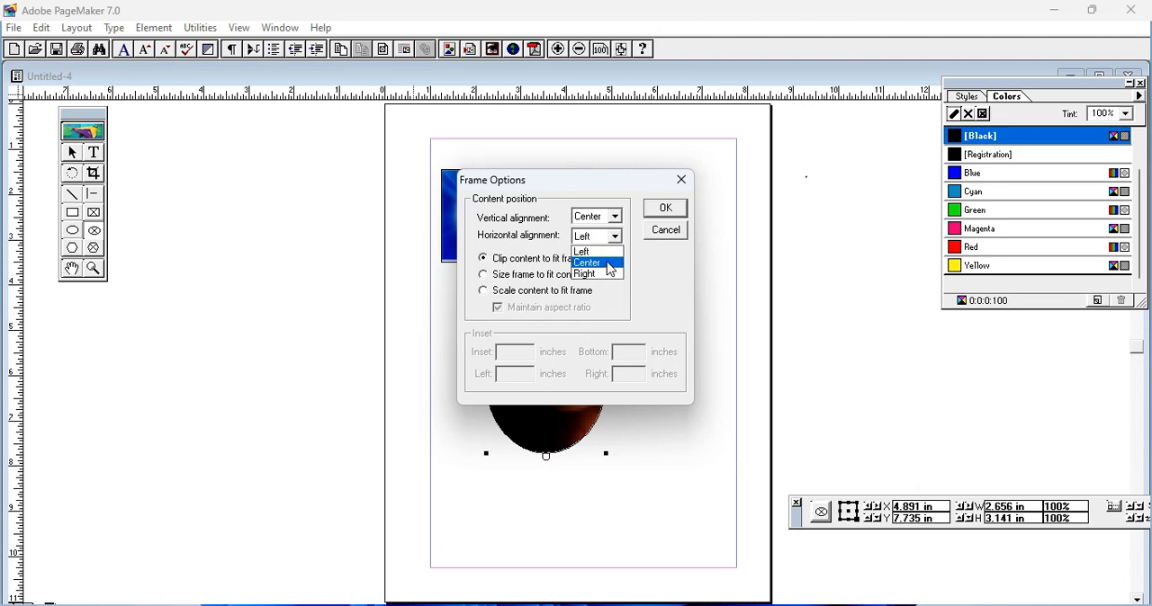
pyautogui.click(597, 262)
pyautogui.click(664, 207)
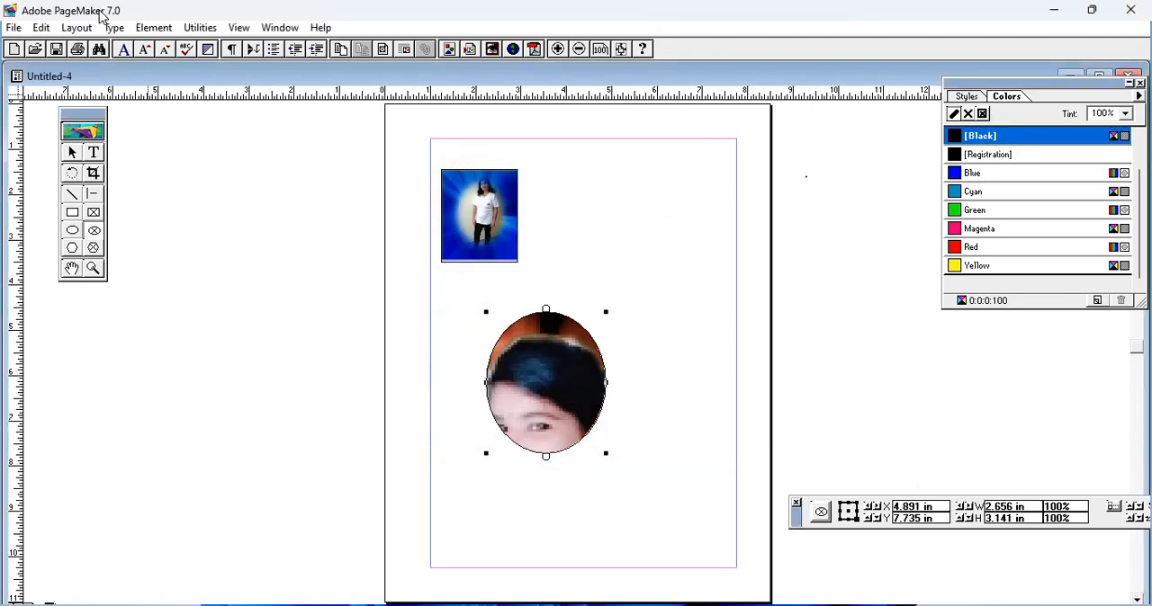
# Step: Scale the photo to fit the elliptical frame while maintaining its aspect ratio
pyautogui.click(153, 28)
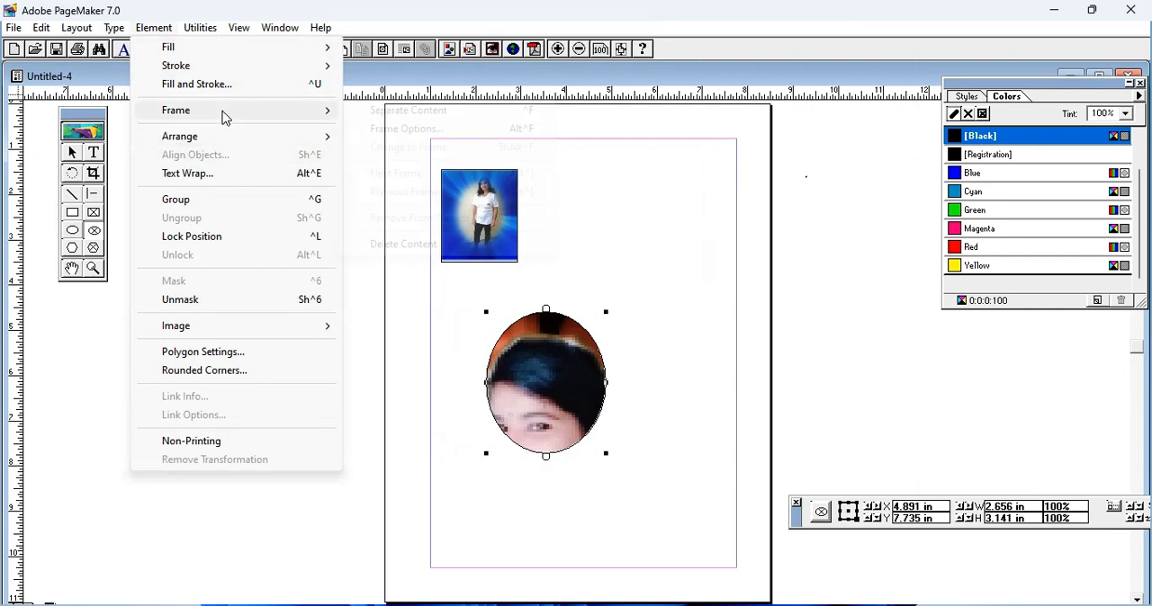
pyautogui.moveTo(225, 112)
pyautogui.click(396, 133)
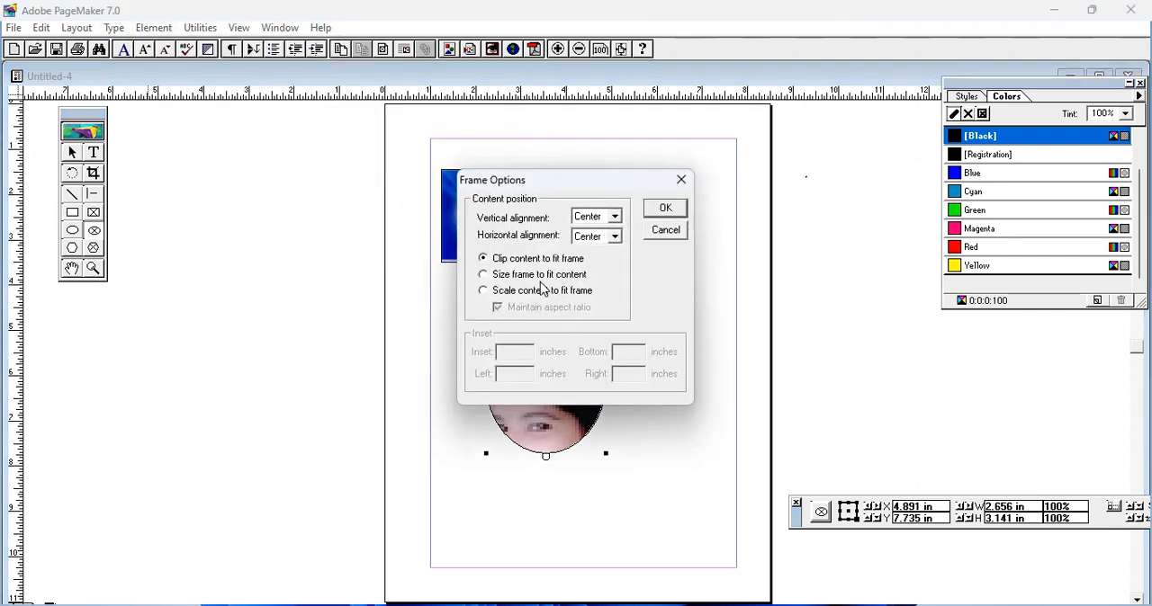
pyautogui.click(484, 290)
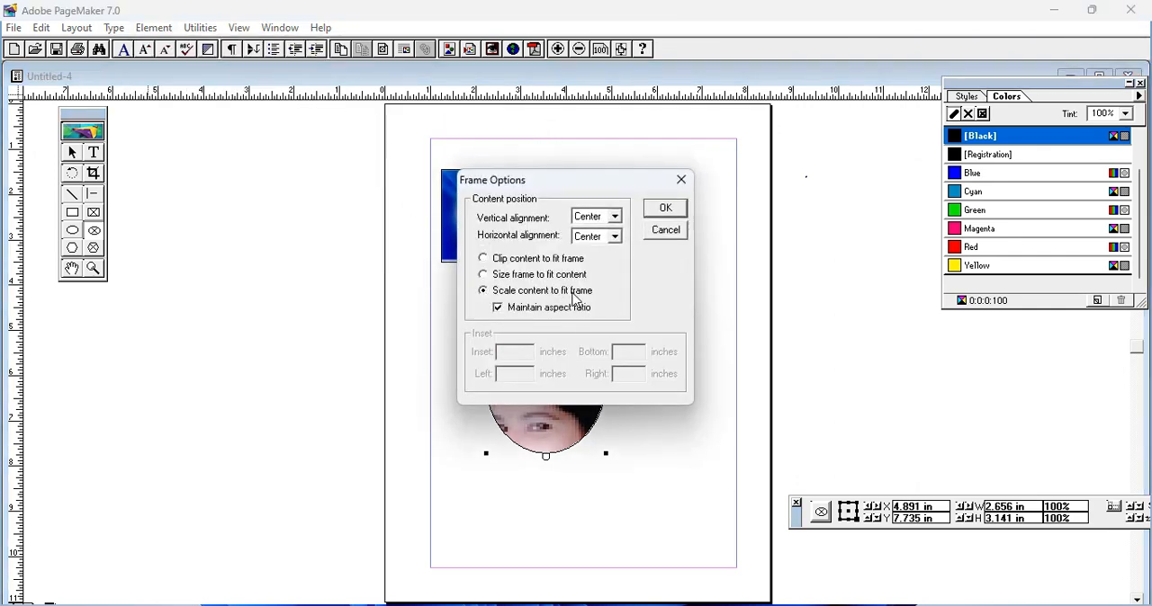
pyautogui.click(666, 209)
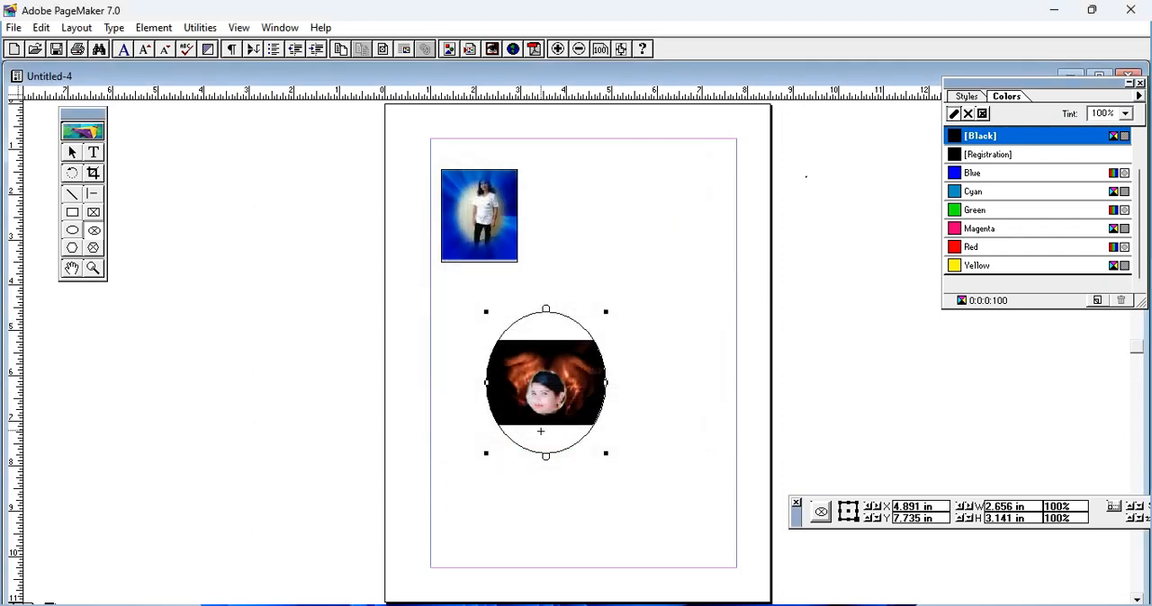
# Step: Change the elliptical frame's options to size the frame to fit its content
pyautogui.click(154, 28)
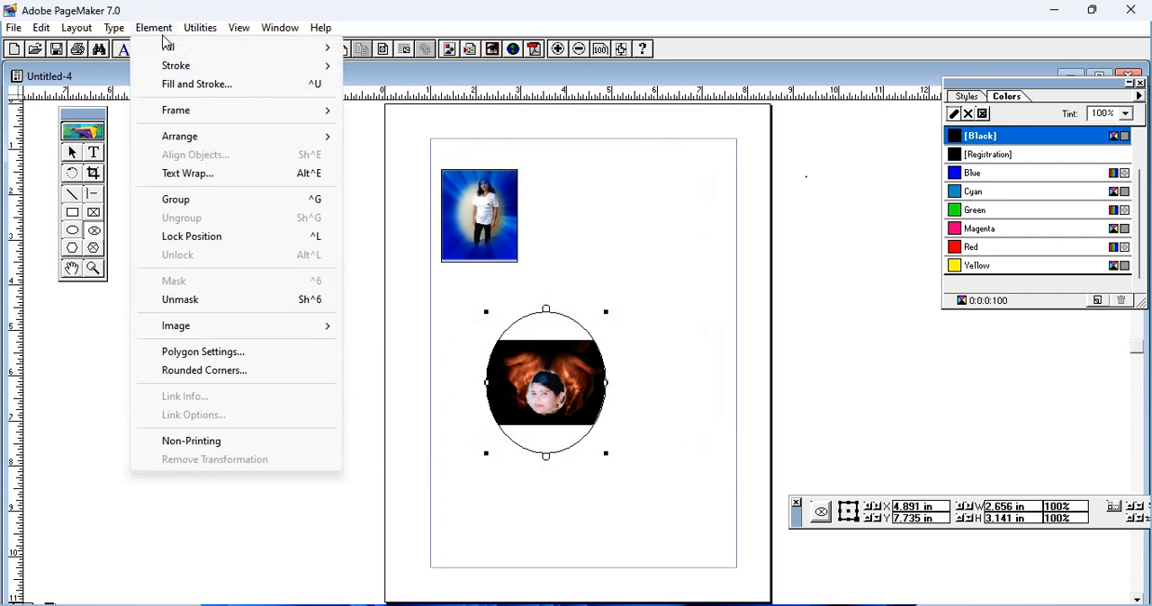
pyautogui.moveTo(217, 118)
pyautogui.click(406, 129)
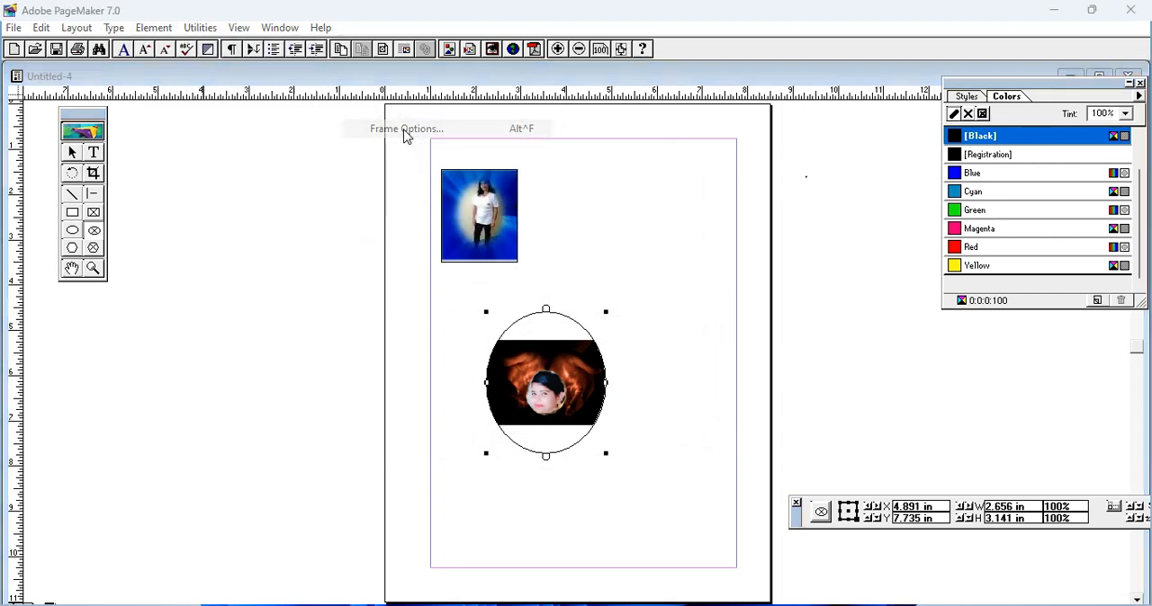
pyautogui.click(484, 275)
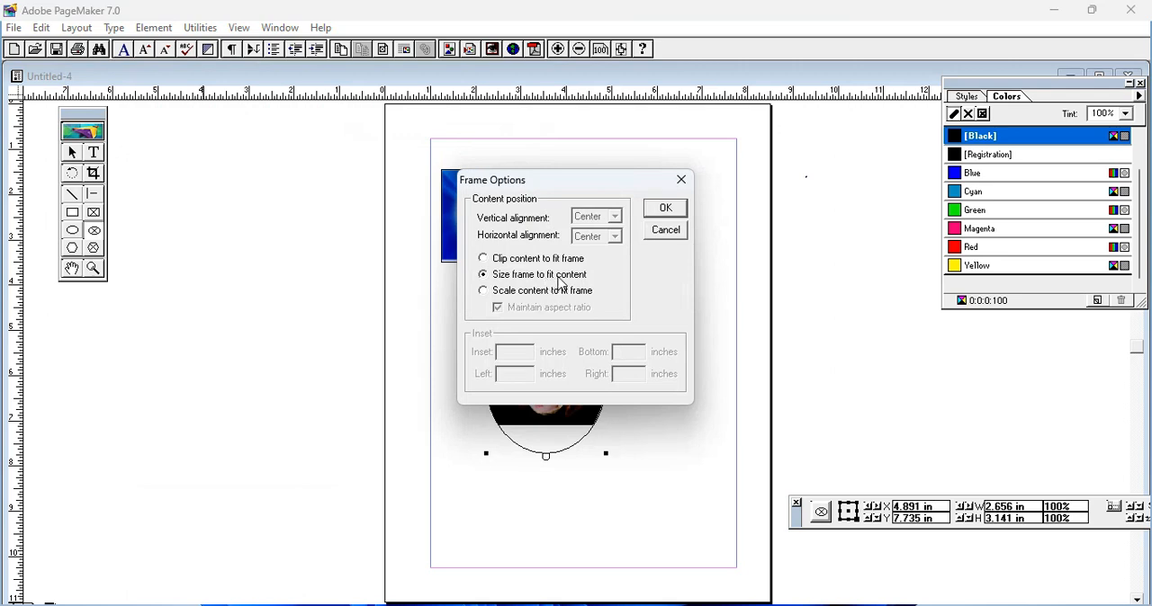
pyautogui.click(674, 208)
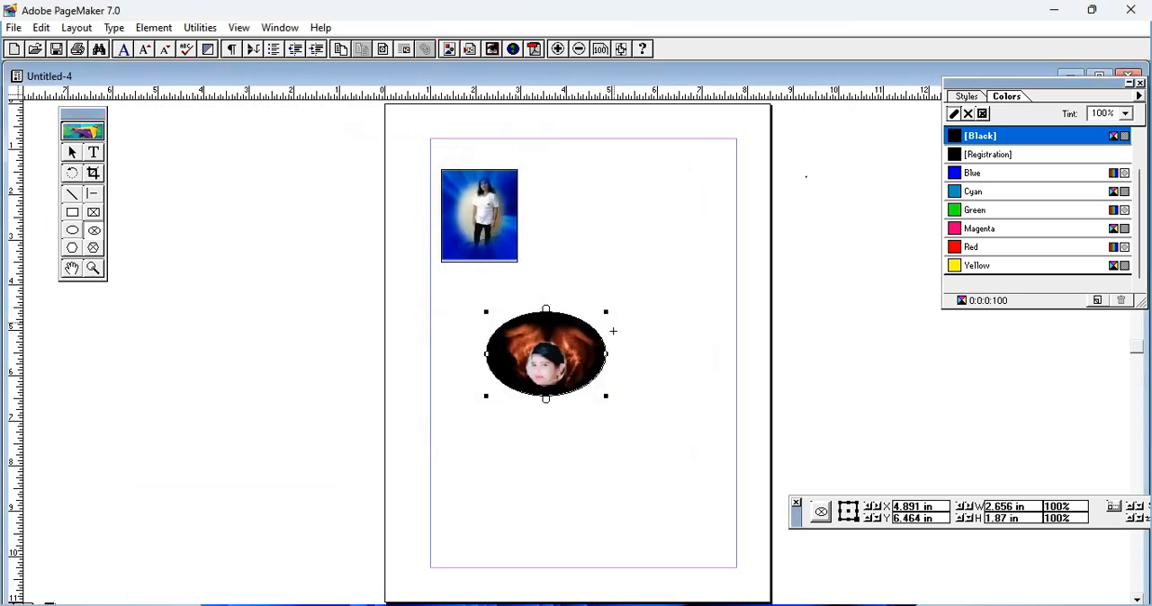
# Step: Narrow the elliptical photo frame to about 2.11 in wide and move it beside the rectangular photo
pyautogui.click(71, 152)
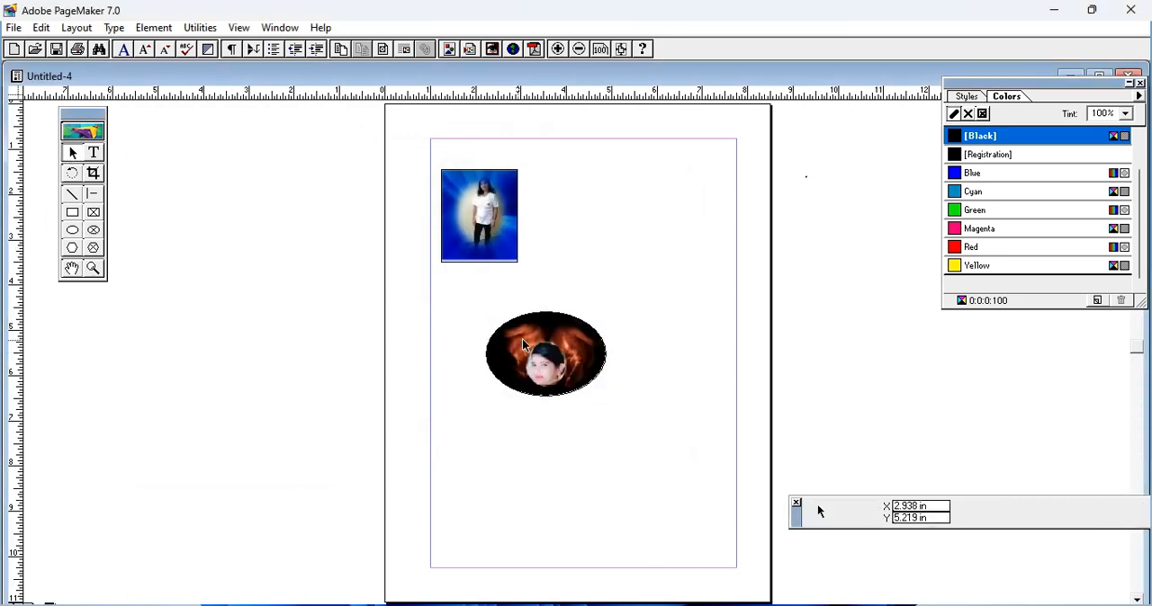
pyautogui.click(587, 341)
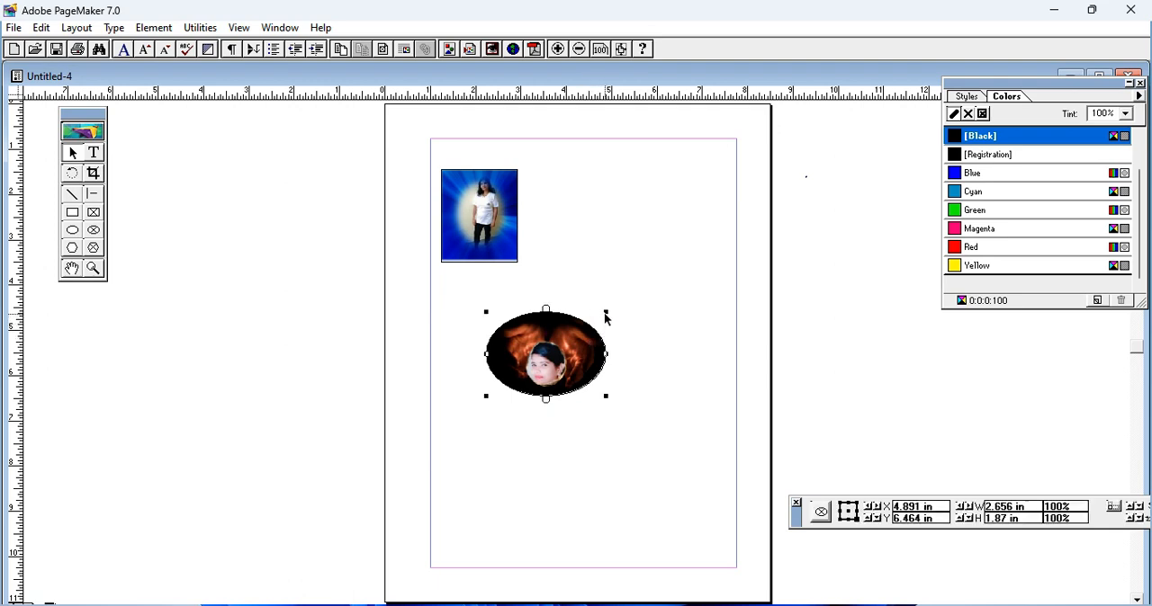
pyautogui.moveTo(606, 311); pyautogui.dragTo(582, 313)
pyautogui.moveTo(552, 362); pyautogui.dragTo(594, 216)
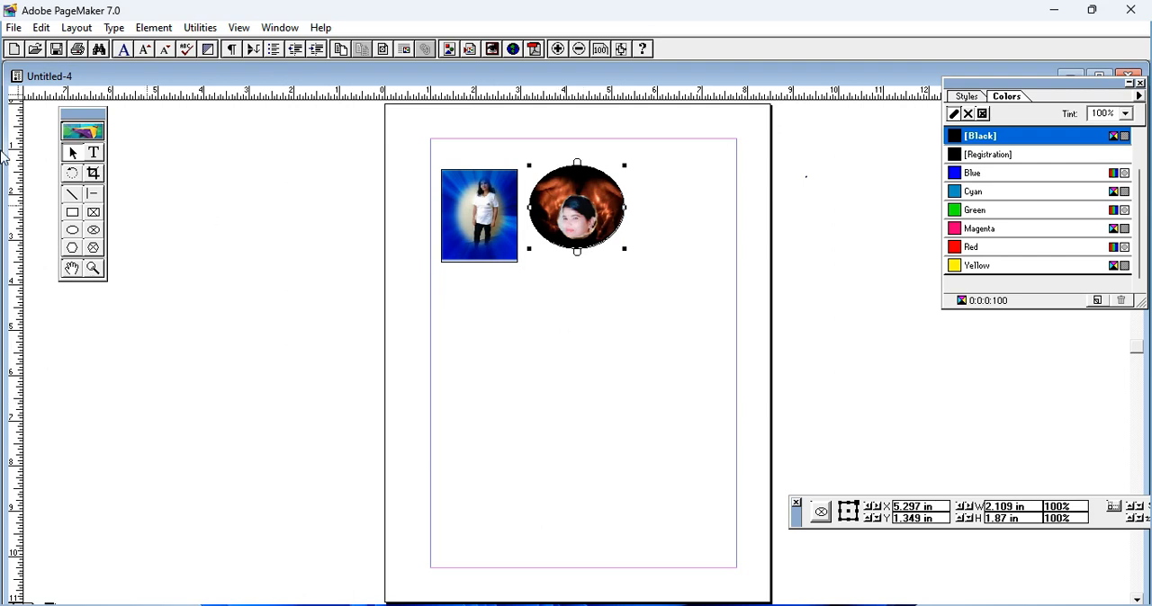
# Step: Draw a hexagonal frame about 3.31 by 3.36 in on the lower half of the page and place image 10510 within it
pyautogui.click(92, 249)
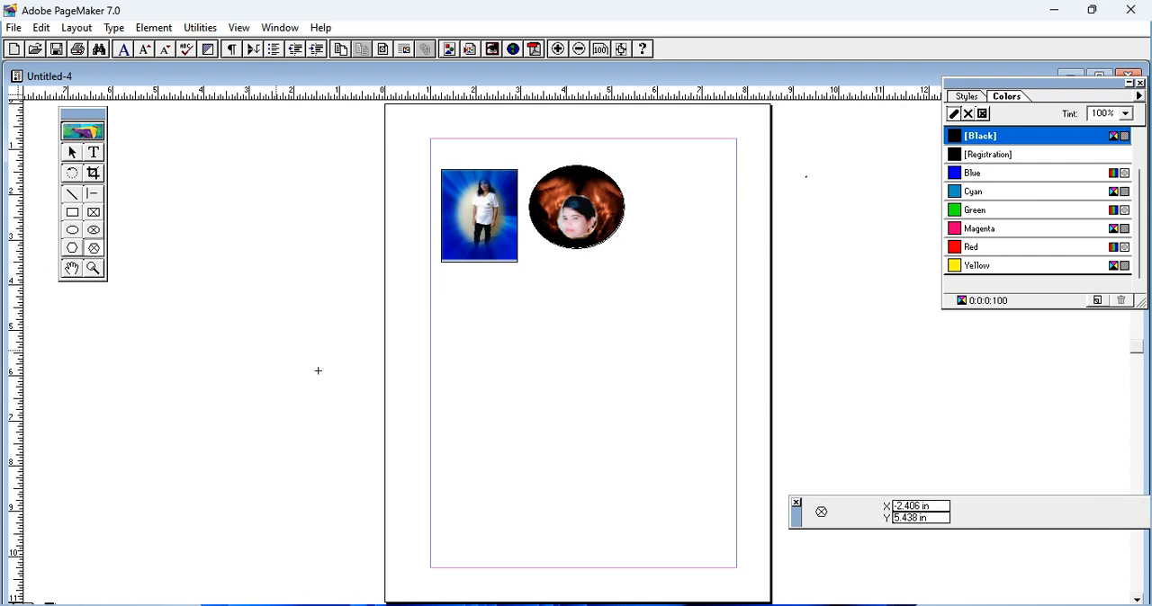
pyautogui.moveTo(516, 334); pyautogui.dragTo(668, 487)
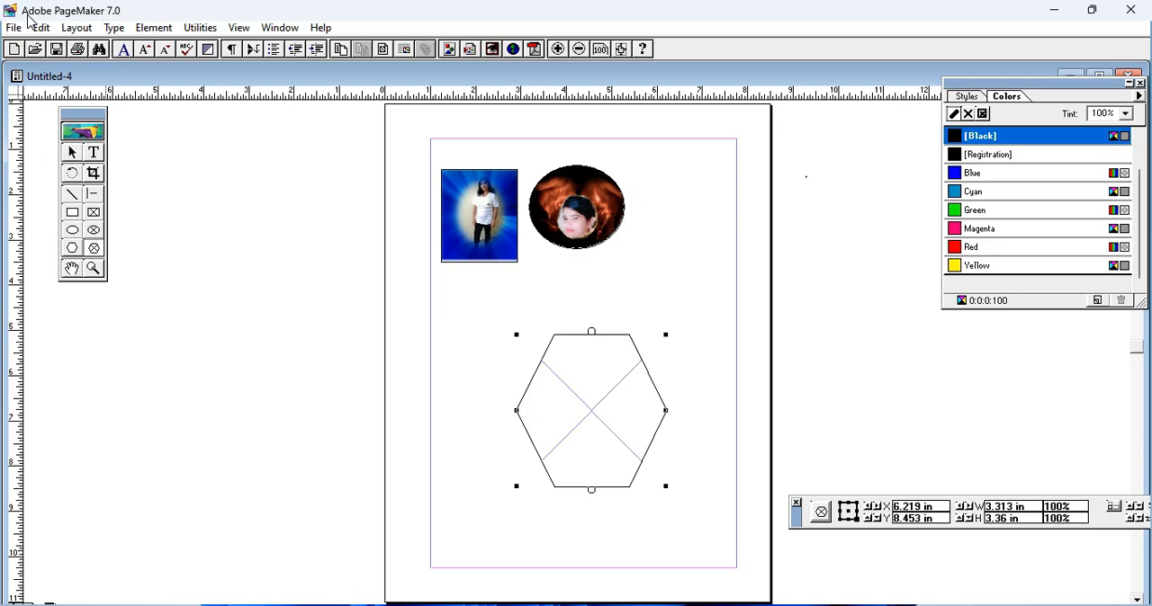
pyautogui.hotkey('ctrl', 'd')
pyautogui.scroll(-10, 166, 186)
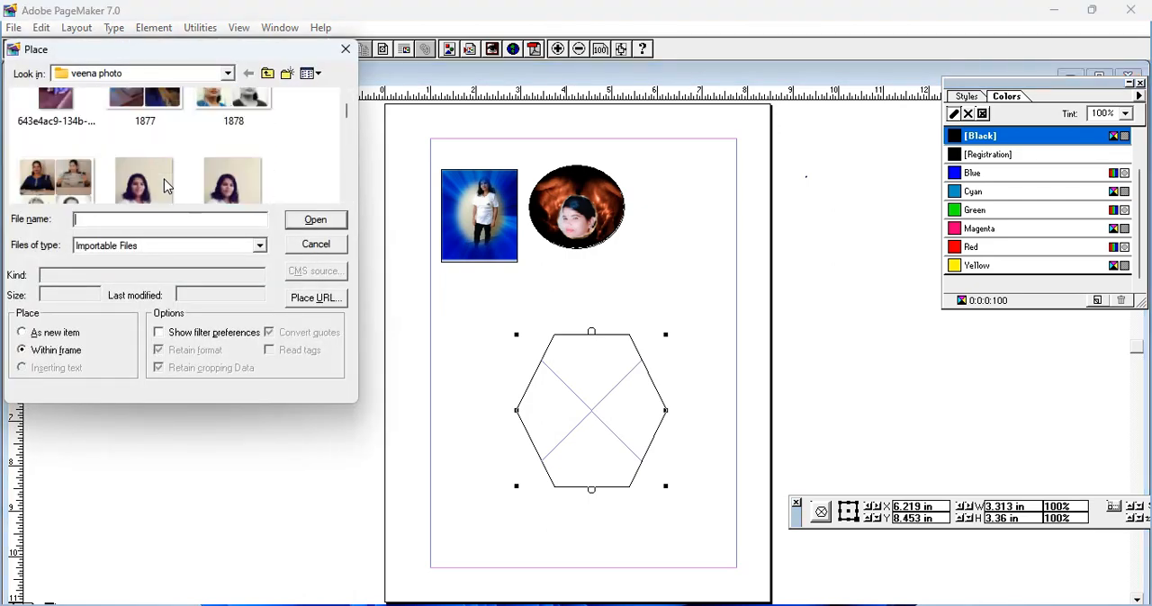
pyautogui.scroll(-5, 164, 185)
pyautogui.scroll(-10, 164, 185)
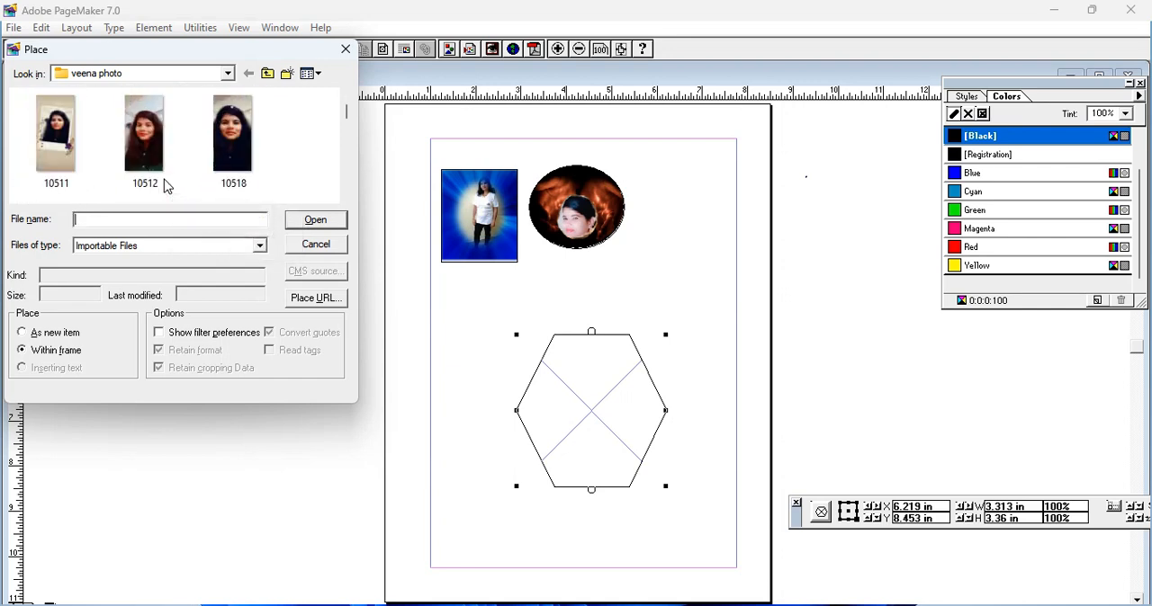
pyautogui.scroll(2, 165, 185)
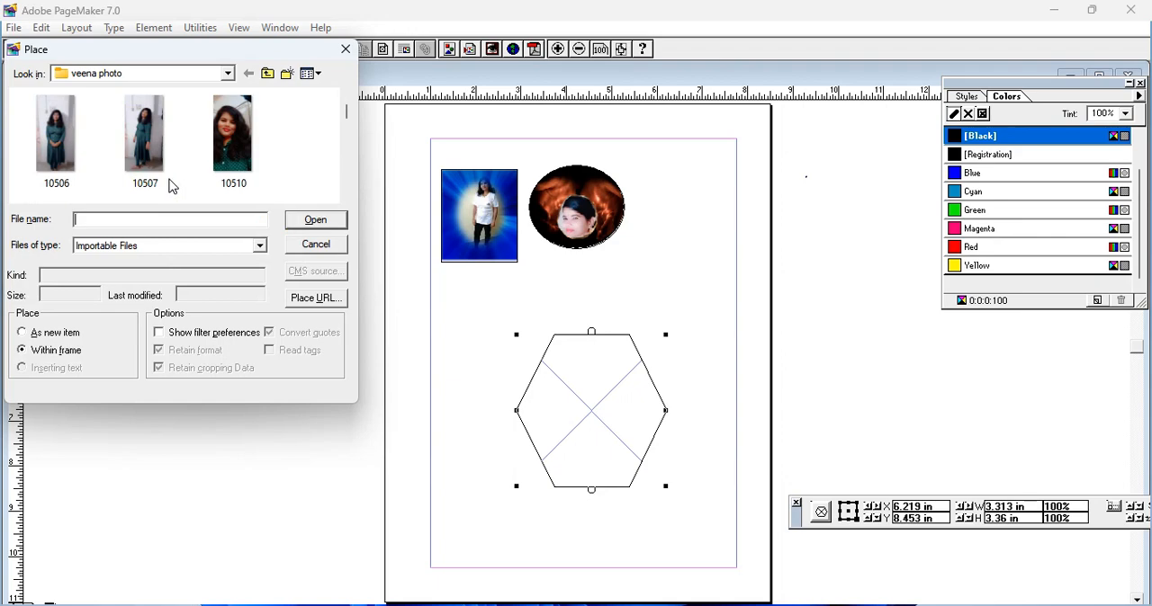
pyautogui.click(244, 154)
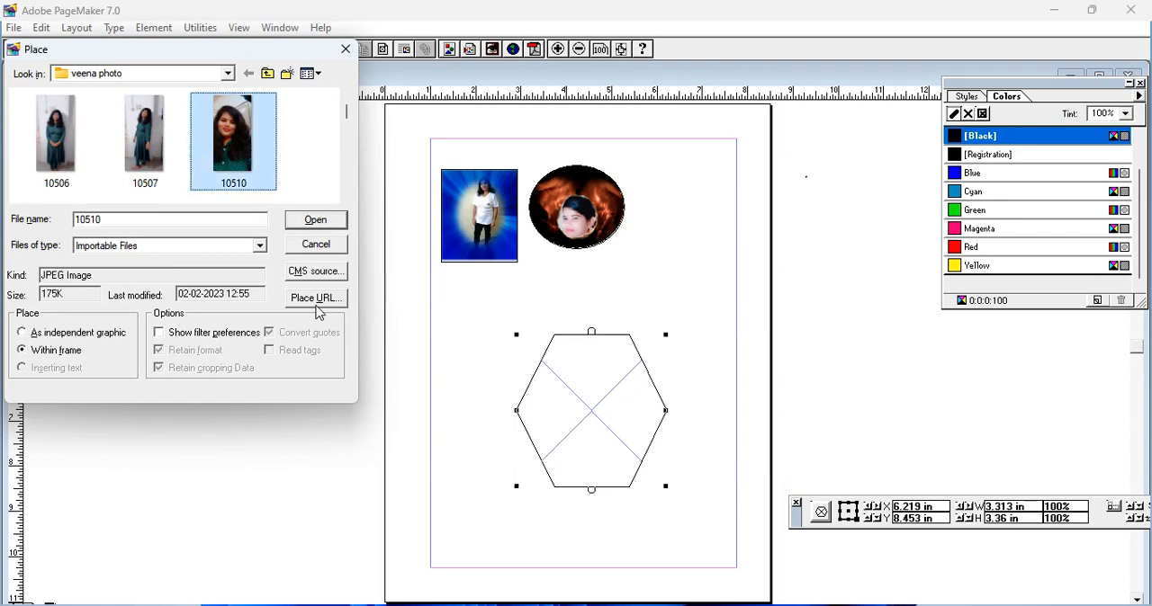
pyautogui.click(307, 221)
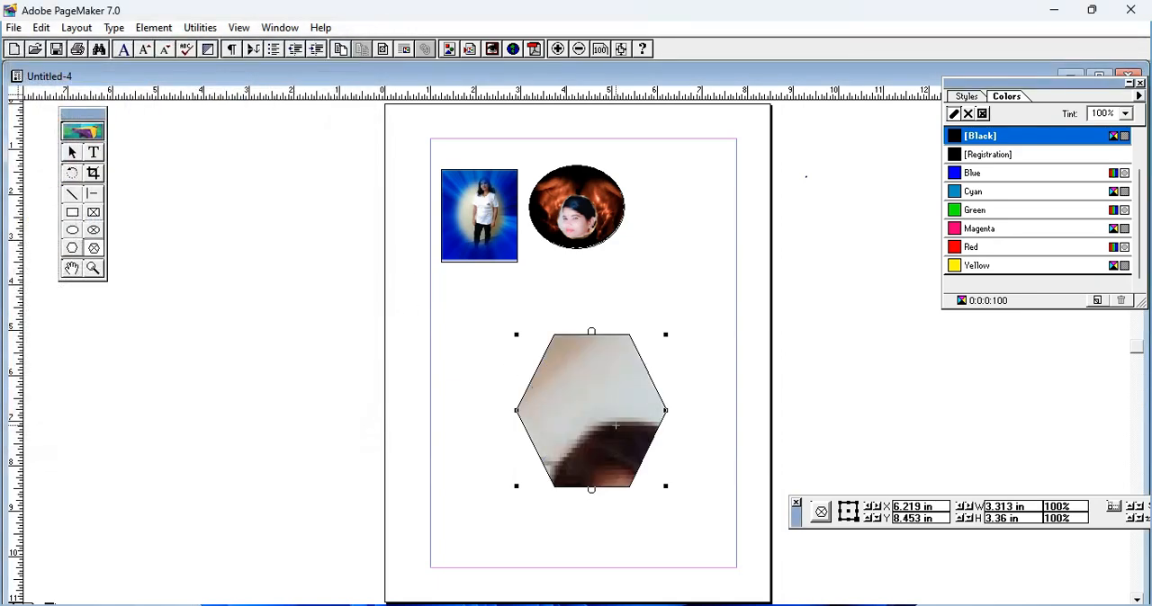
# Step: Center the photo vertically and horizontally within the hexagonal frame using the frame options
pyautogui.click(156, 30)
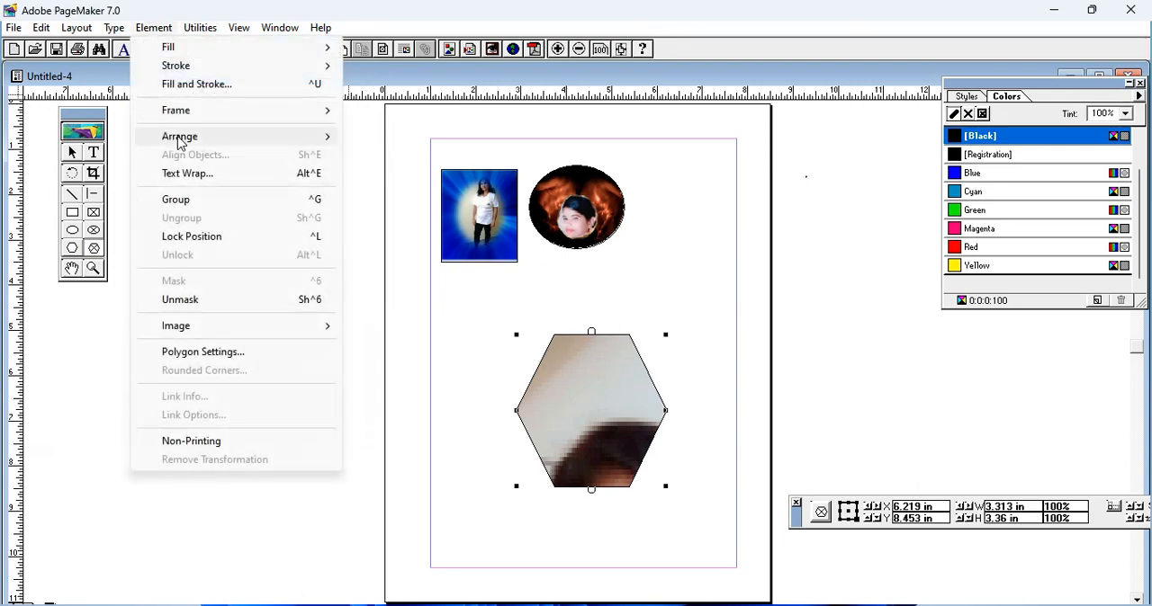
pyautogui.moveTo(281, 113)
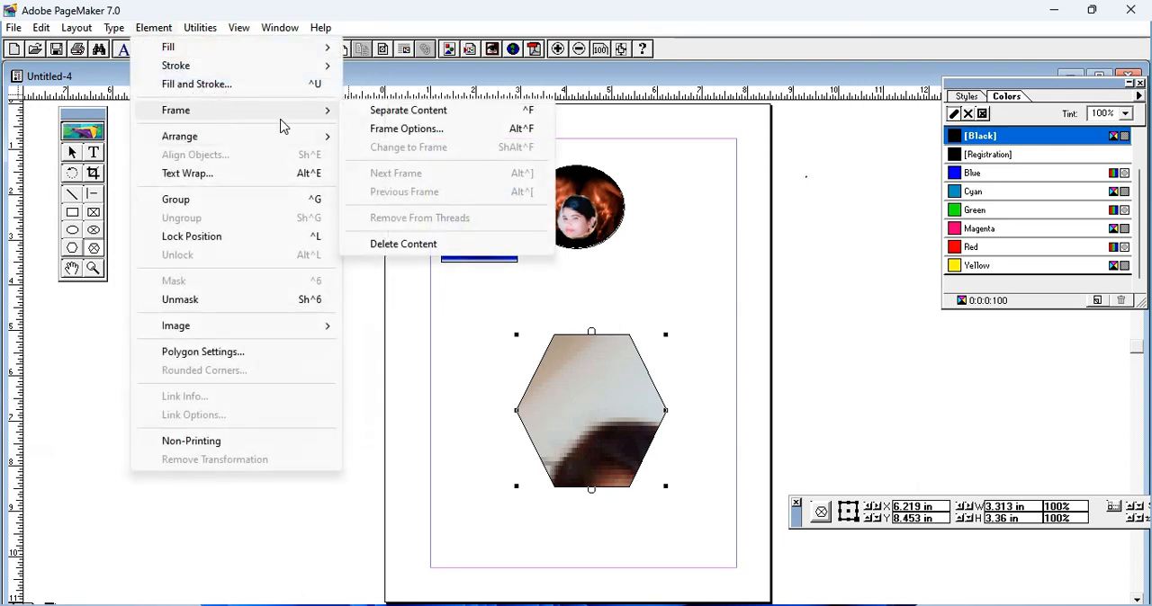
pyautogui.click(457, 132)
pyautogui.click(617, 219)
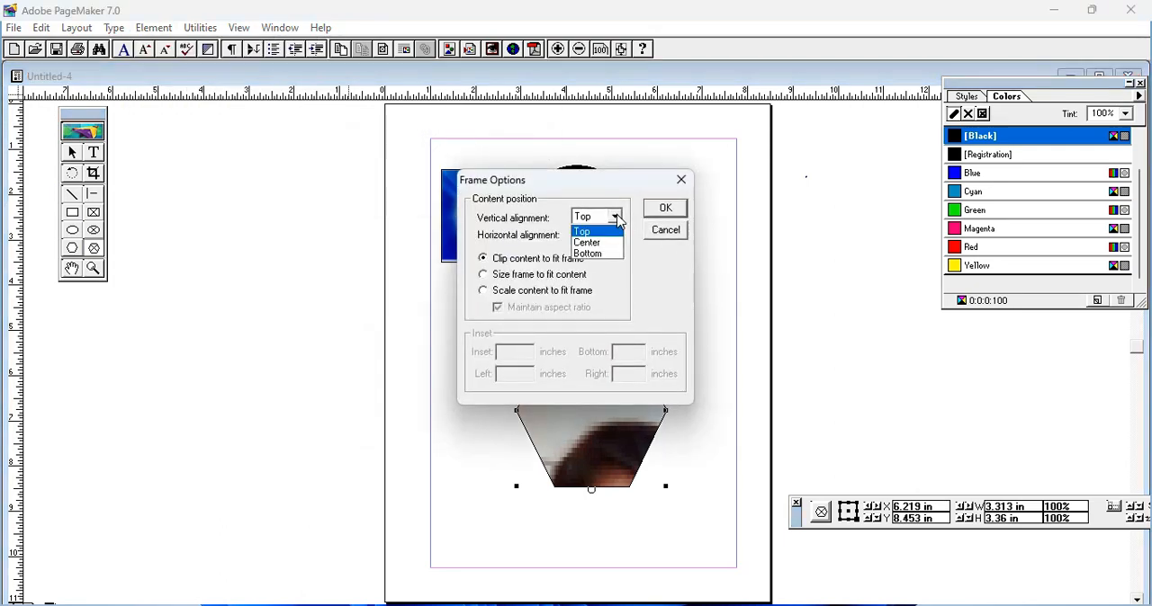
pyautogui.click(593, 243)
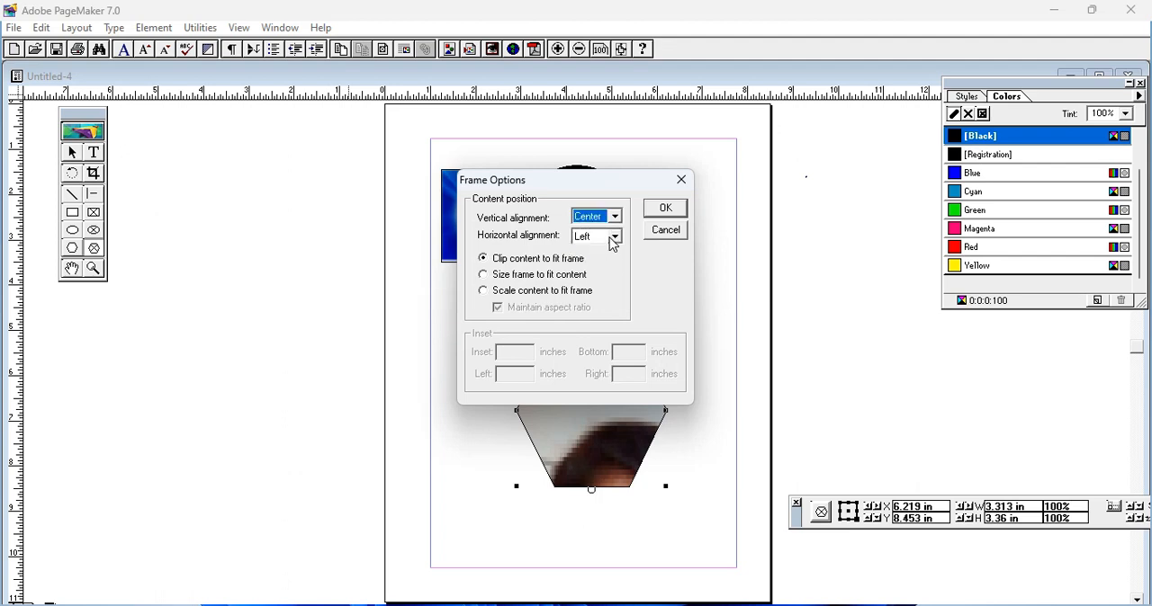
pyautogui.click(614, 236)
pyautogui.click(592, 260)
pyautogui.click(666, 210)
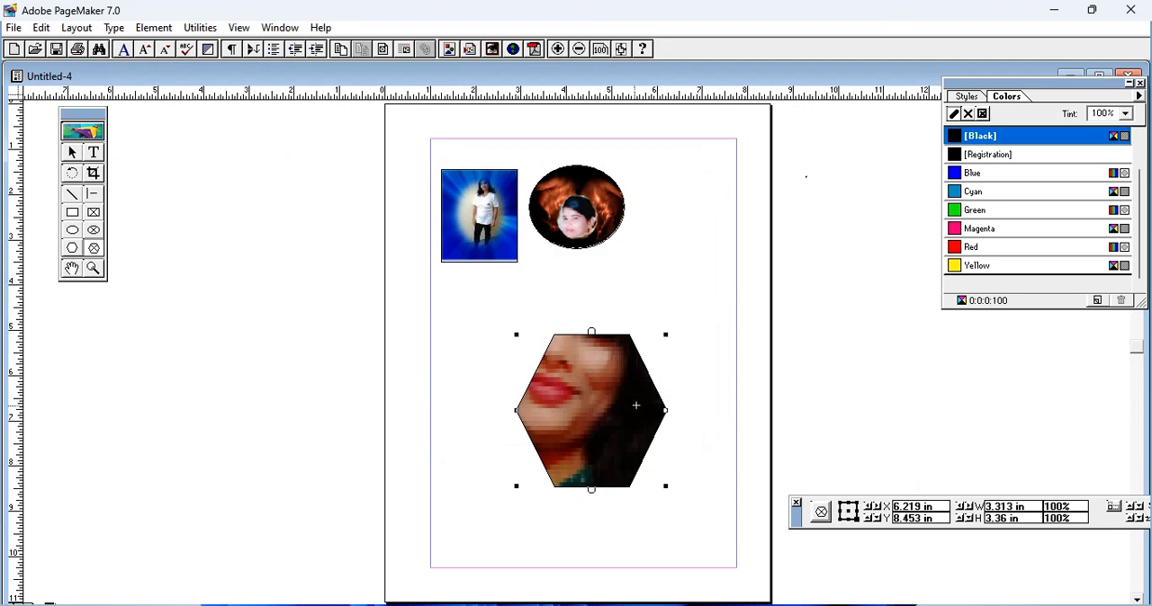
# Step: Scale the photo to fit the hexagonal frame while maintaining its aspect ratio
pyautogui.click(154, 28)
pyautogui.moveTo(272, 117)
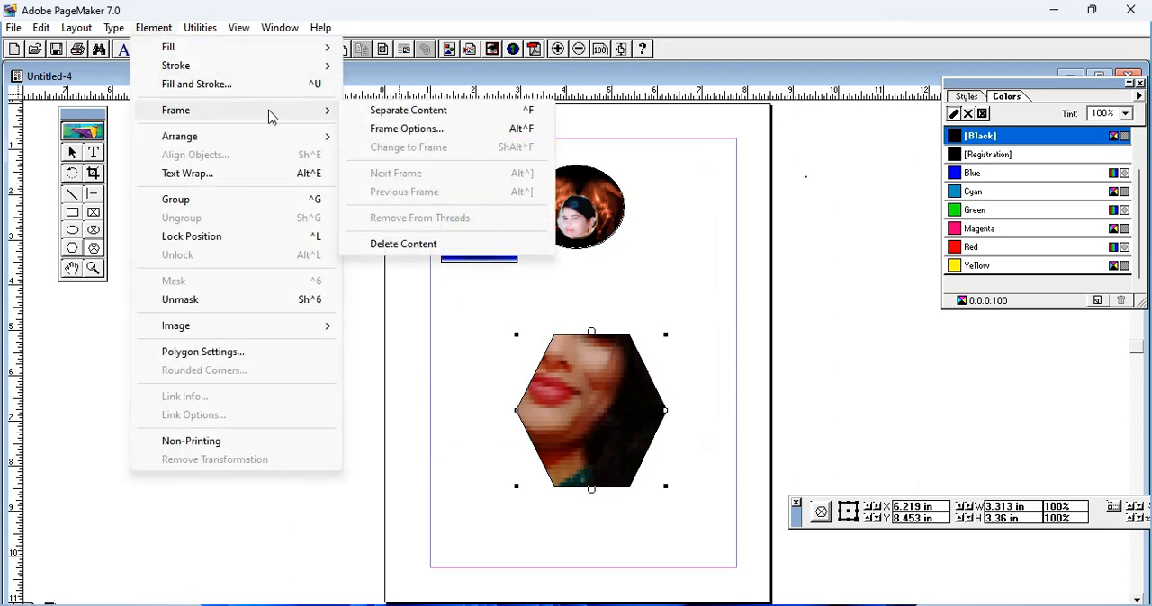
pyautogui.click(420, 136)
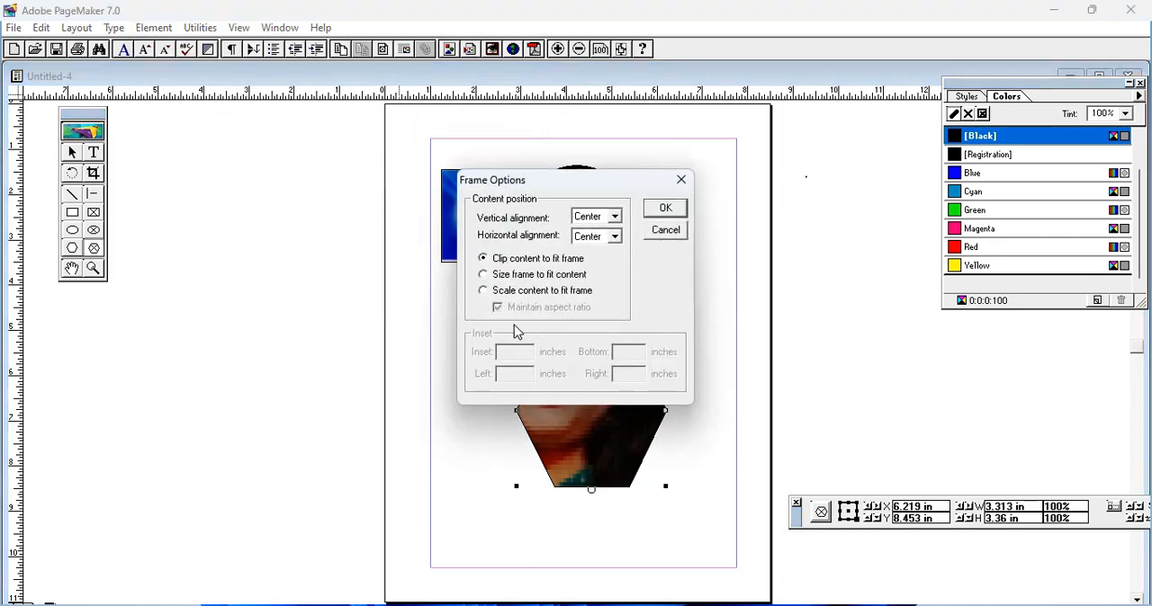
pyautogui.click(486, 292)
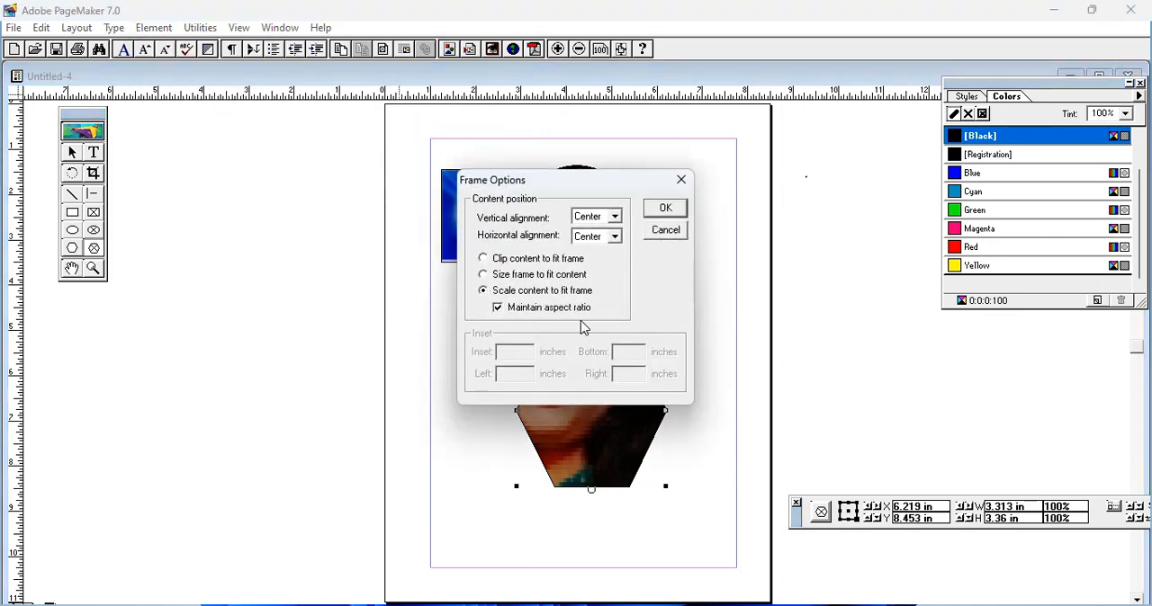
pyautogui.click(666, 209)
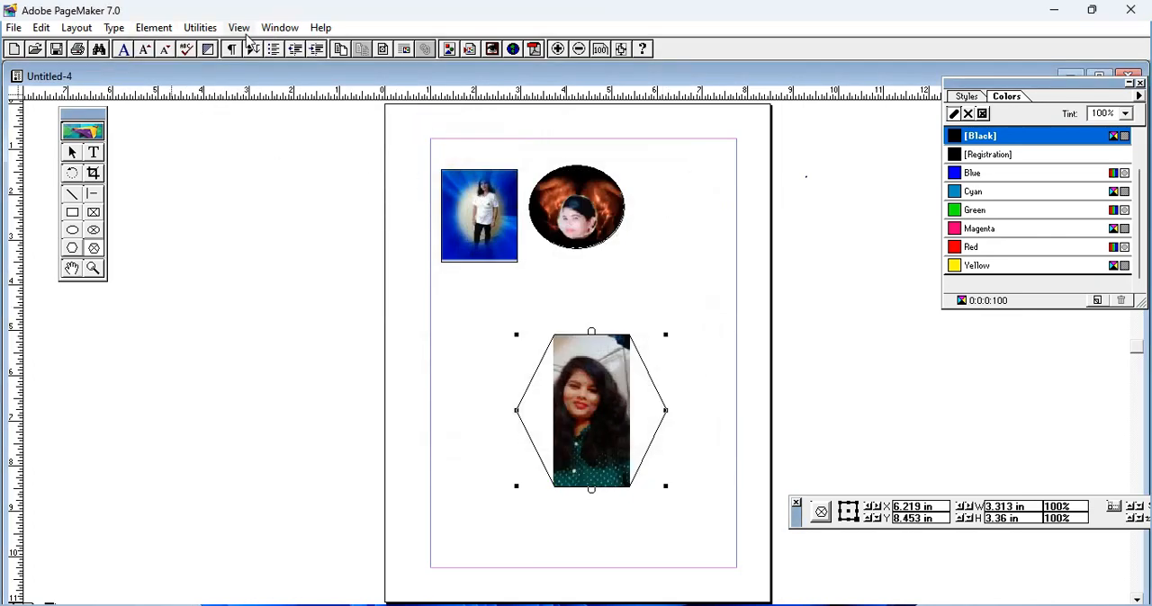
# Step: Size the hexagonal frame to fit its content, and stretch its right side outward to widen it
pyautogui.click(154, 28)
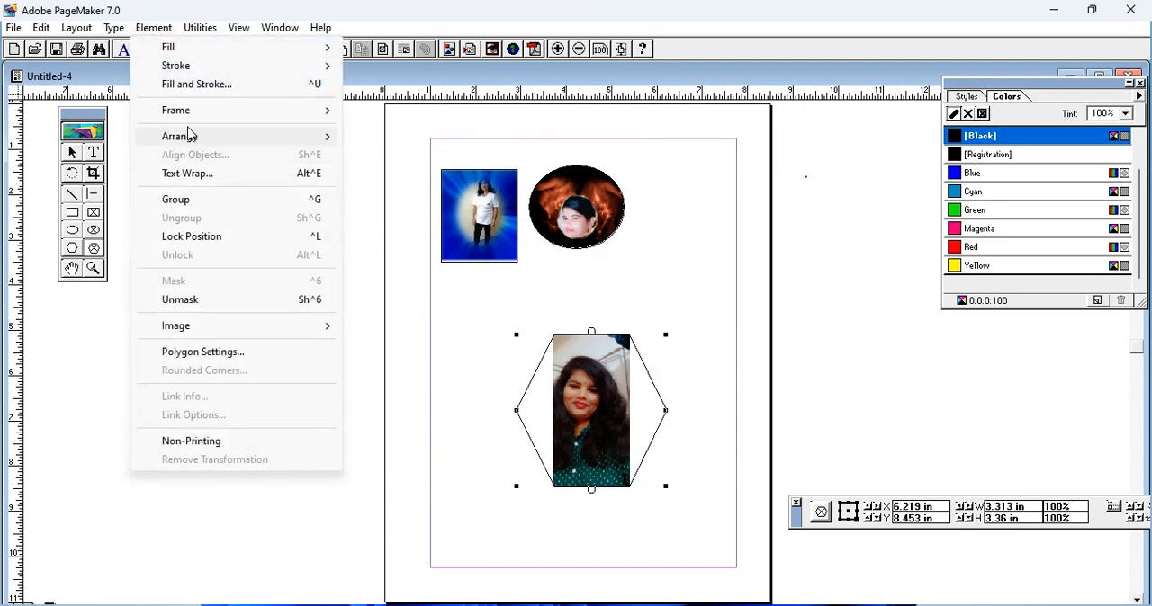
pyautogui.moveTo(202, 117)
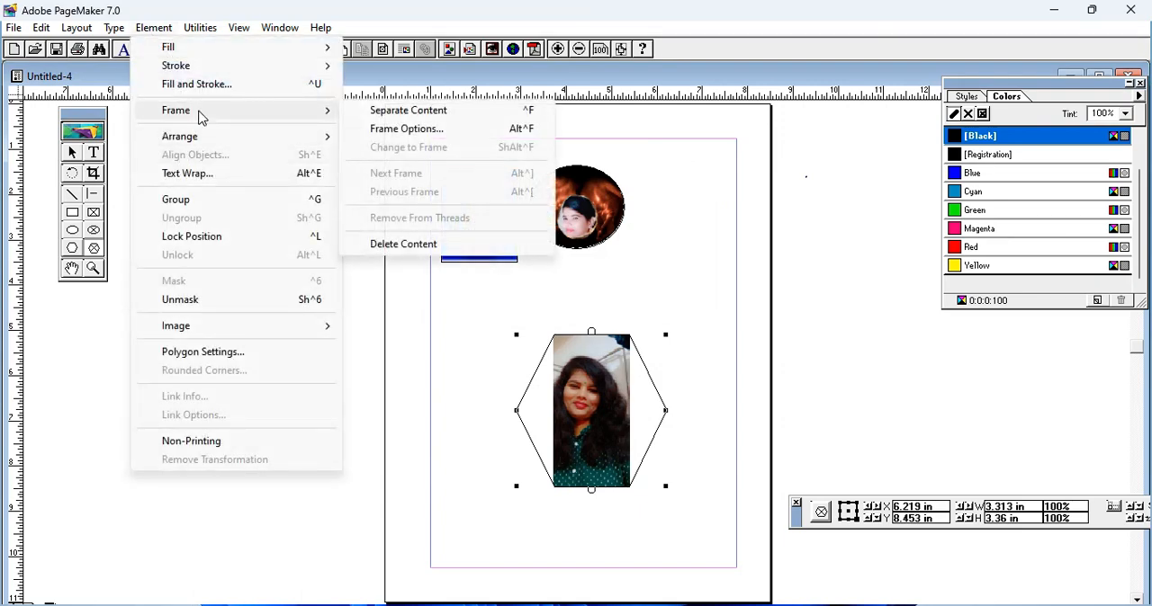
pyautogui.click(420, 130)
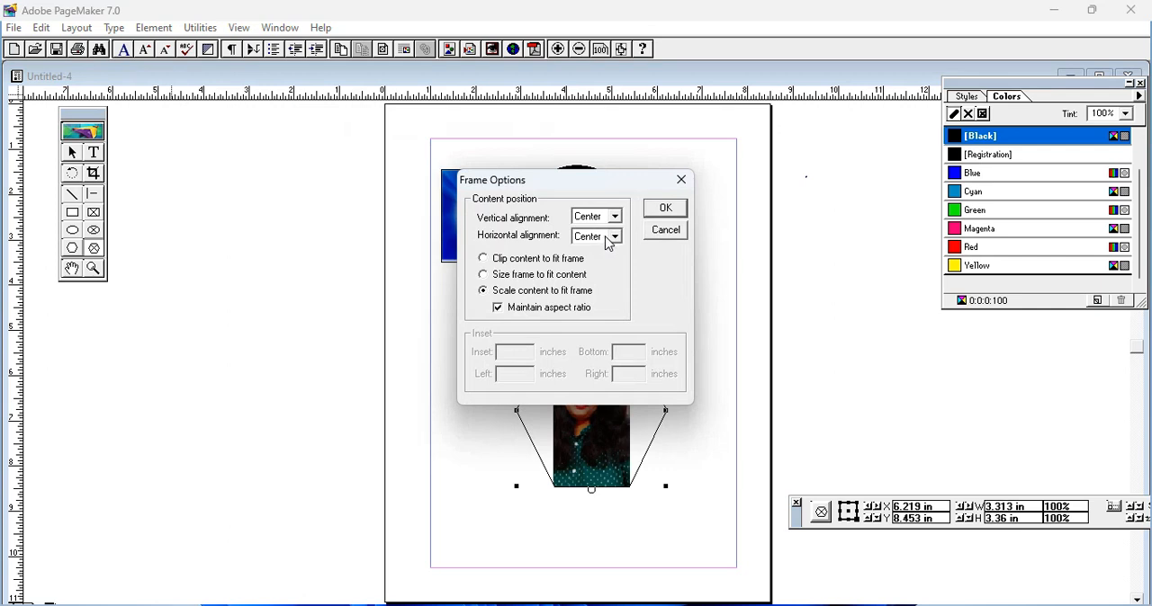
pyautogui.click(483, 274)
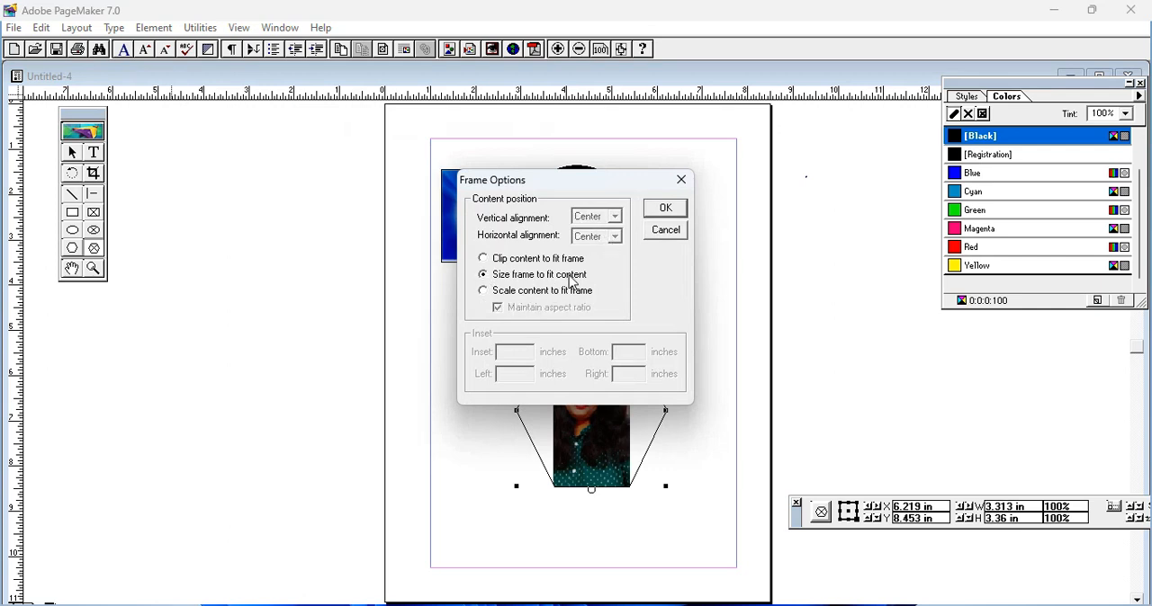
pyautogui.click(666, 208)
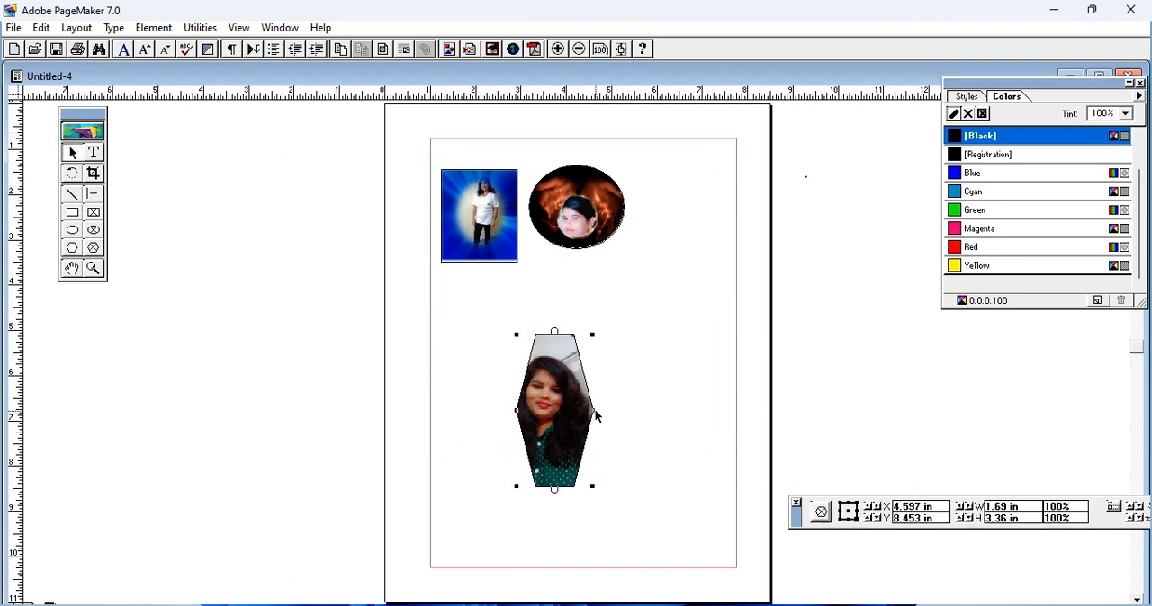
pyautogui.moveTo(595, 411); pyautogui.dragTo(665, 410)
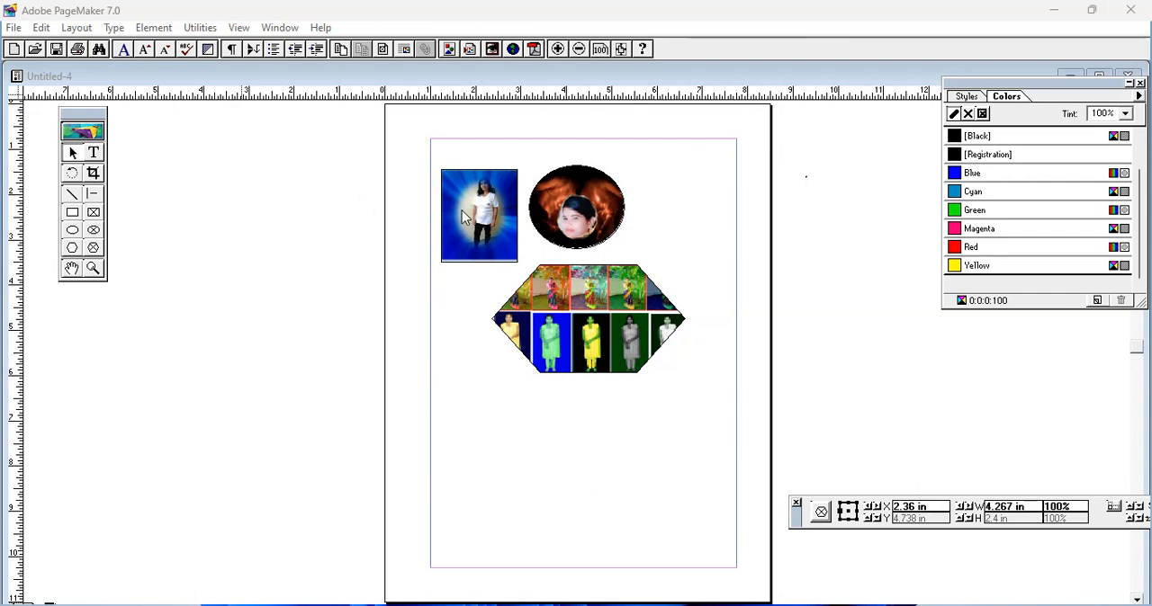
# Step: Draw a rectangular frame about 3.28 by 2.98 in below the hexagonal collage and place the red-bordered portrait photo within it
pyautogui.click(95, 214)
pyautogui.moveTo(520, 418)
pyautogui.mouseDown()
pyautogui.moveTo(624, 548)
pyautogui.moveTo(669, 553)
pyautogui.mouseUp()
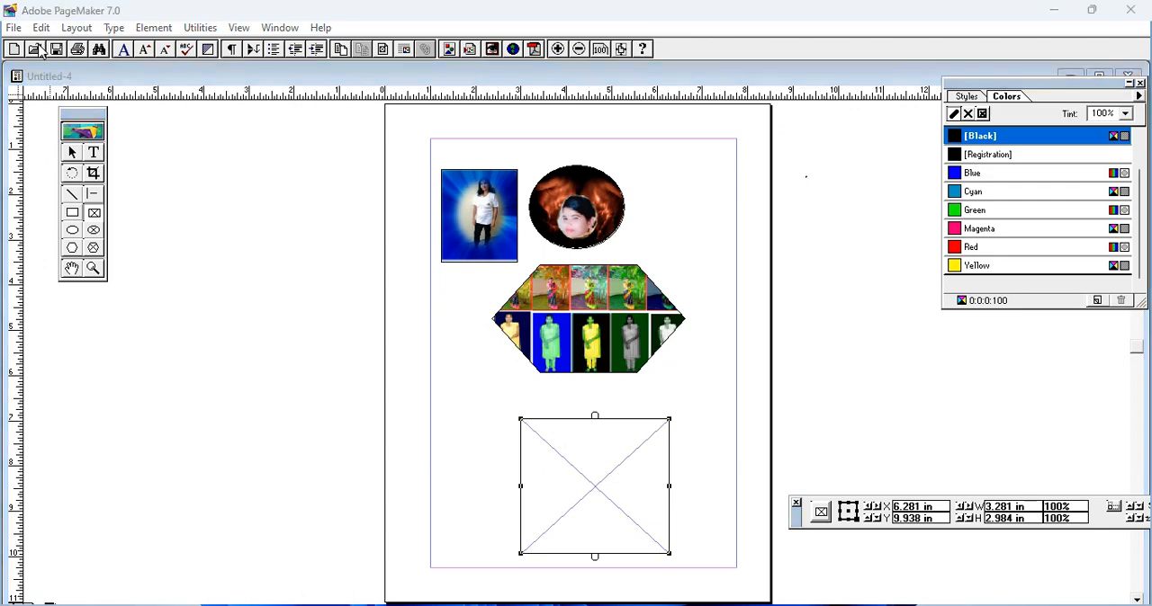
pyautogui.hotkey('ctrl', 'd')
pyautogui.scroll(-15, 225, 152)
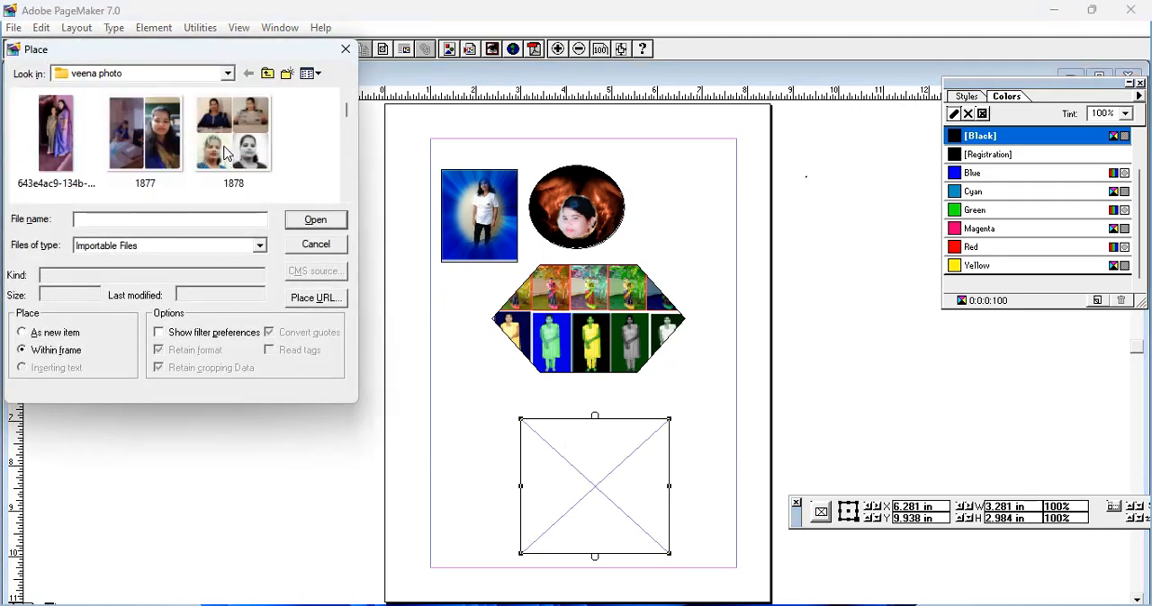
pyautogui.scroll(-12, 225, 153)
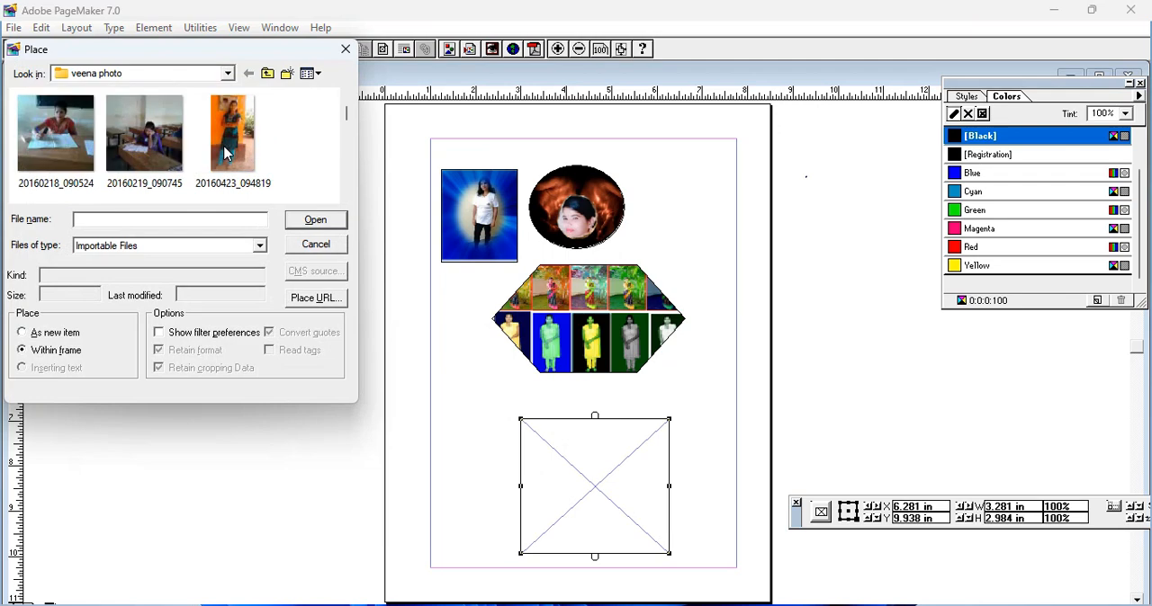
pyautogui.scroll(5, 225, 153)
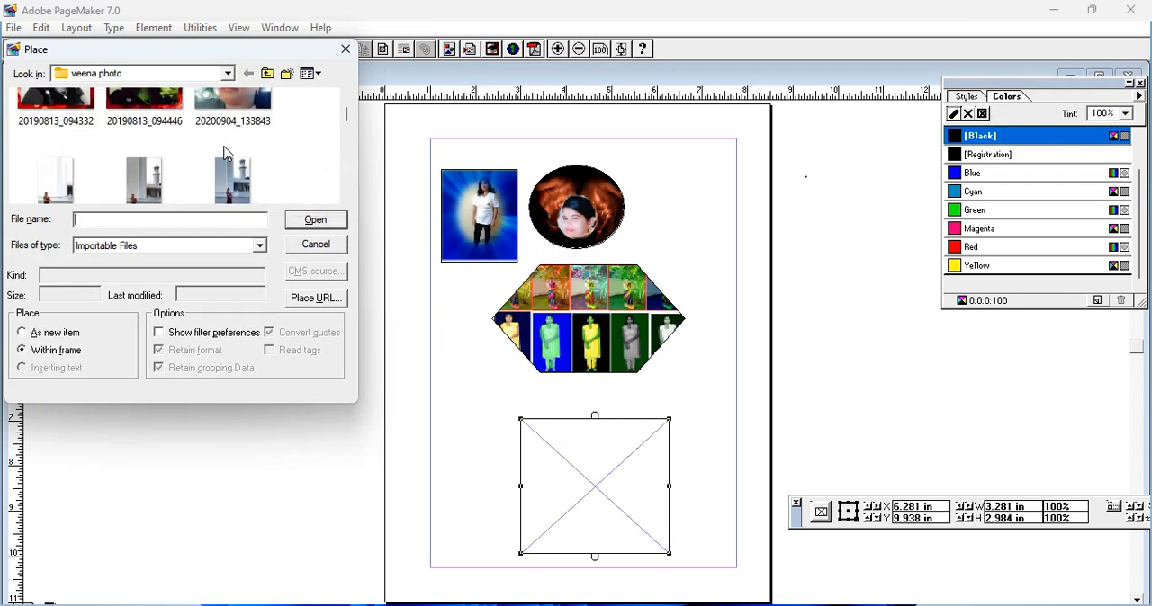
pyautogui.click(150, 129)
pyautogui.click(311, 221)
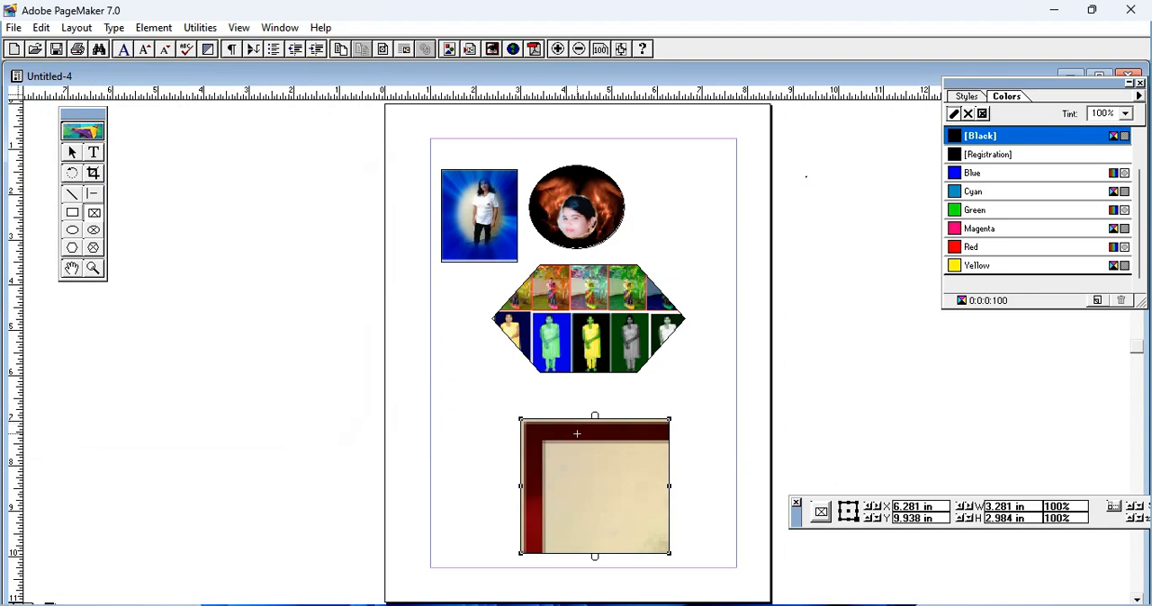
# Step: Set the lower rectangular frame's vertical and horizontal content alignment to Center
pyautogui.click(155, 28)
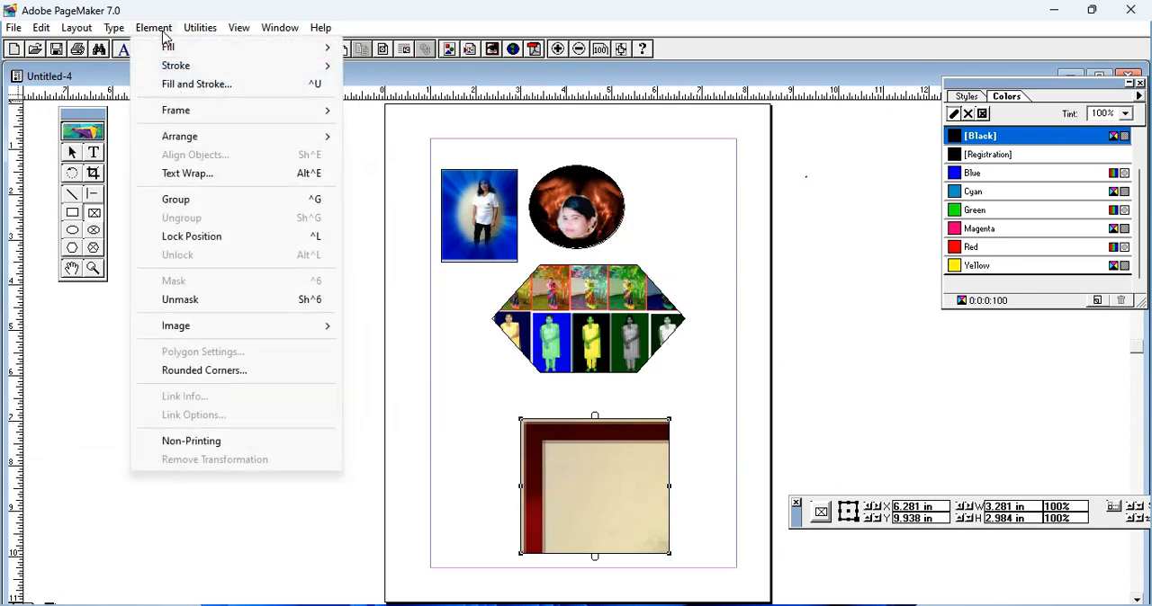
pyautogui.moveTo(241, 119)
pyautogui.click(445, 128)
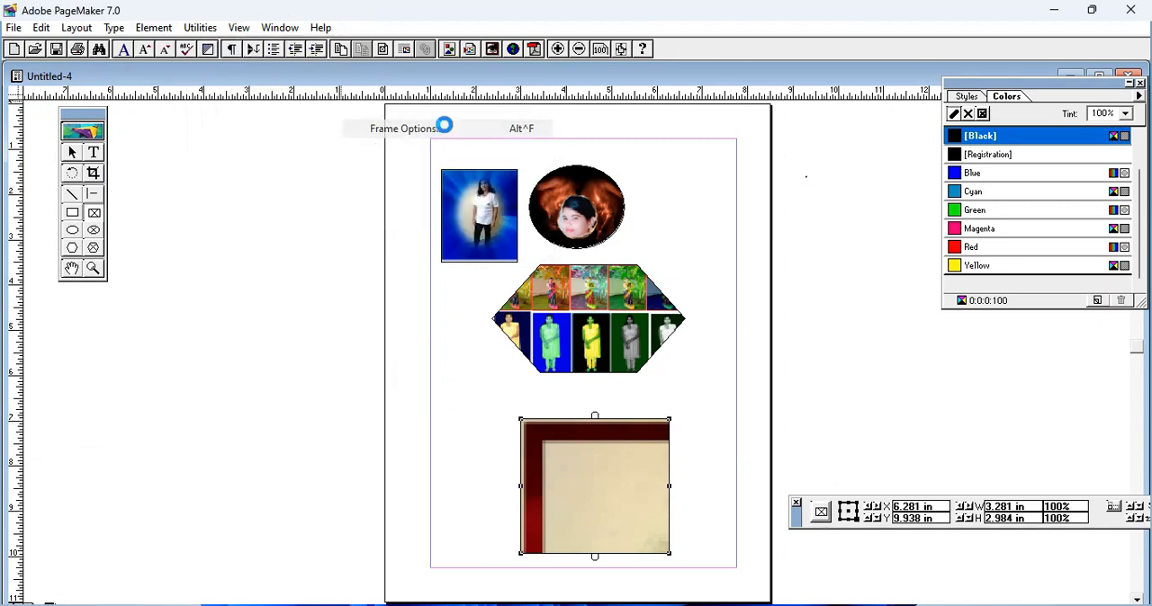
pyautogui.click(615, 217)
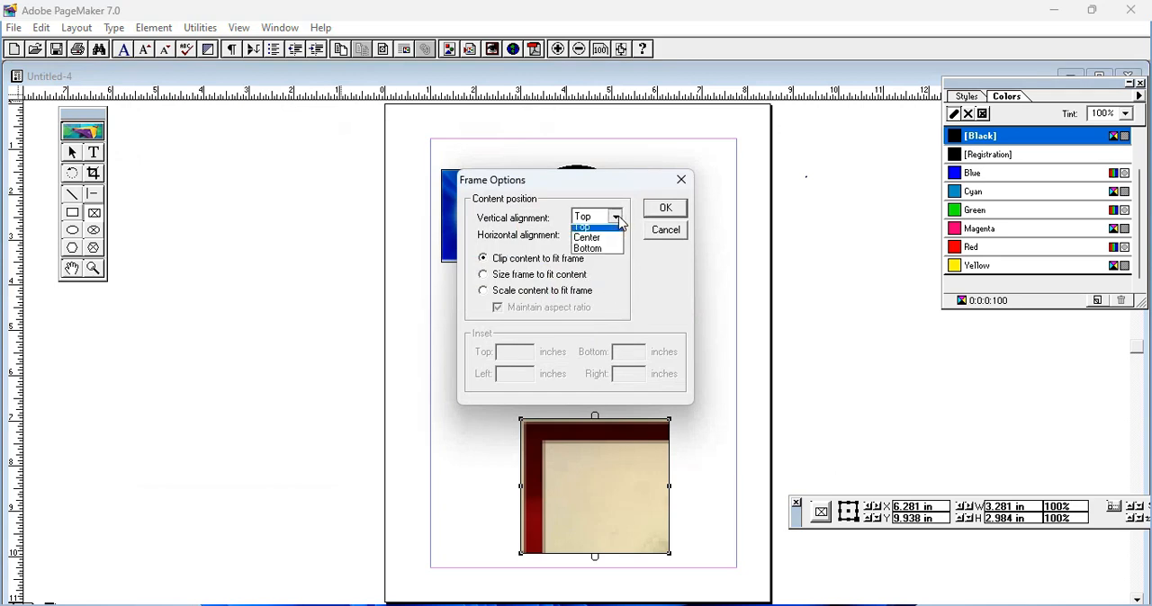
pyautogui.click(612, 251)
pyautogui.click(615, 236)
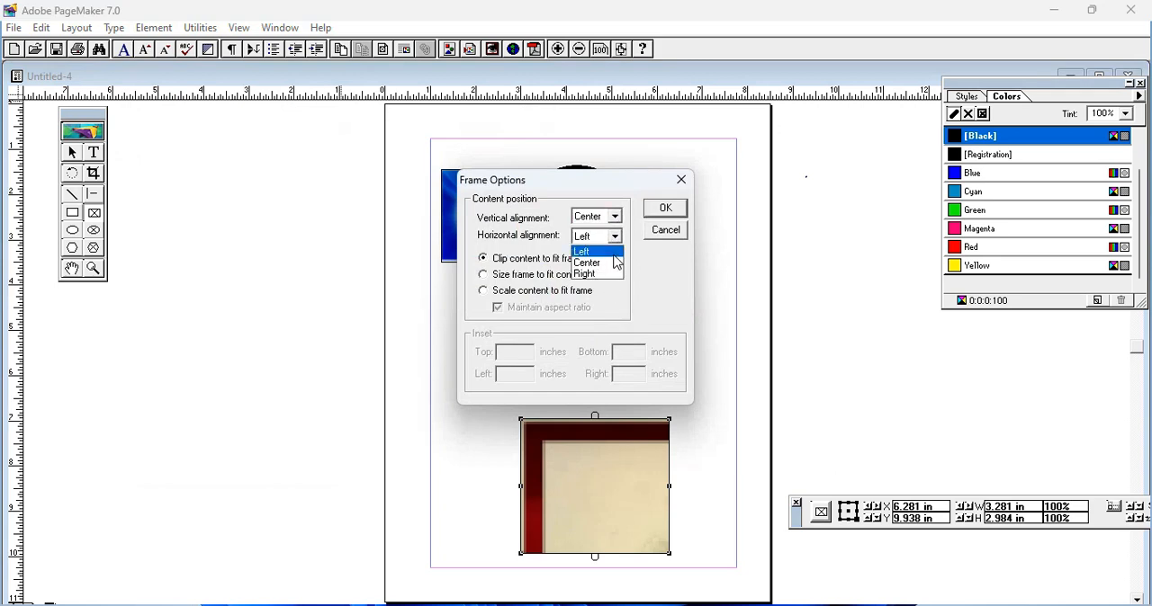
pyautogui.click(609, 263)
pyautogui.click(666, 207)
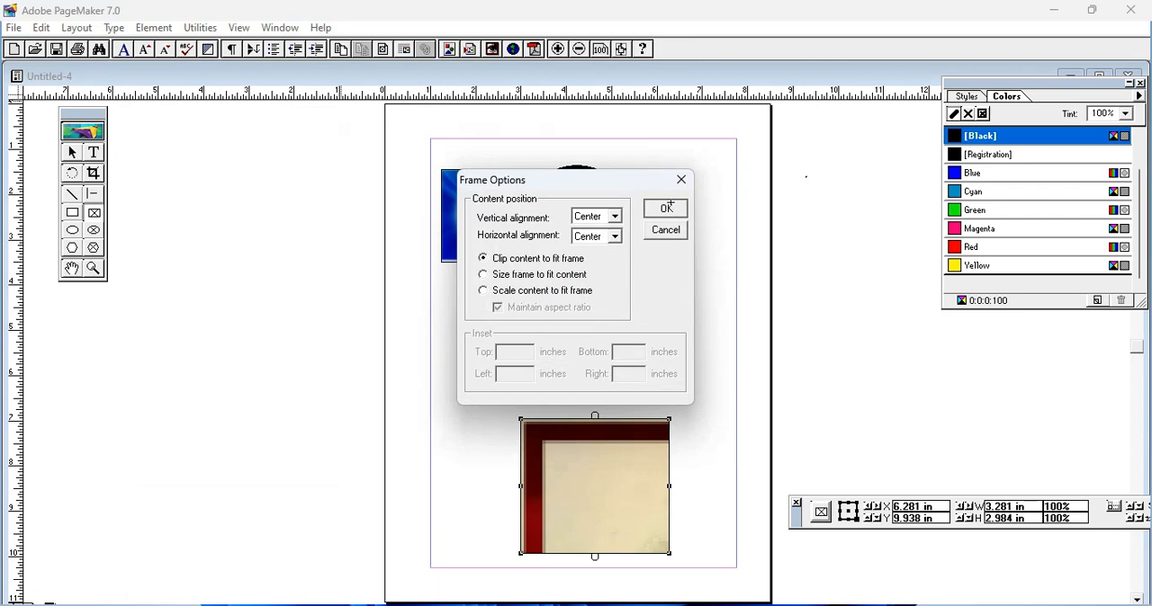
# Step: Scale the portrait to fit the lower rectangular frame while maintaining its aspect ratio
pyautogui.click(153, 28)
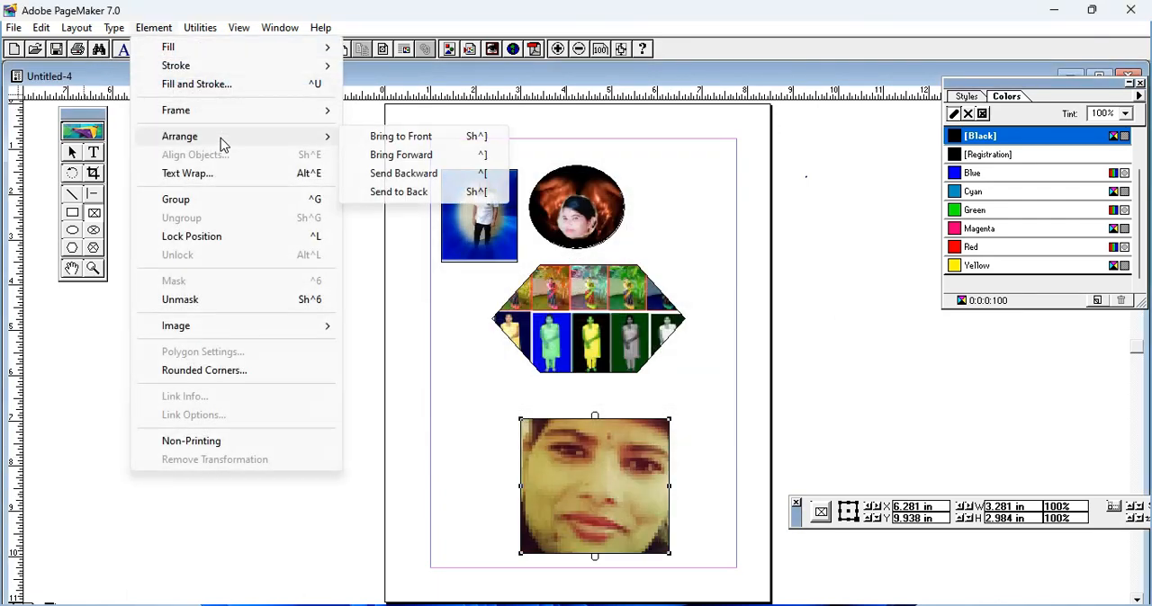
pyautogui.moveTo(253, 120)
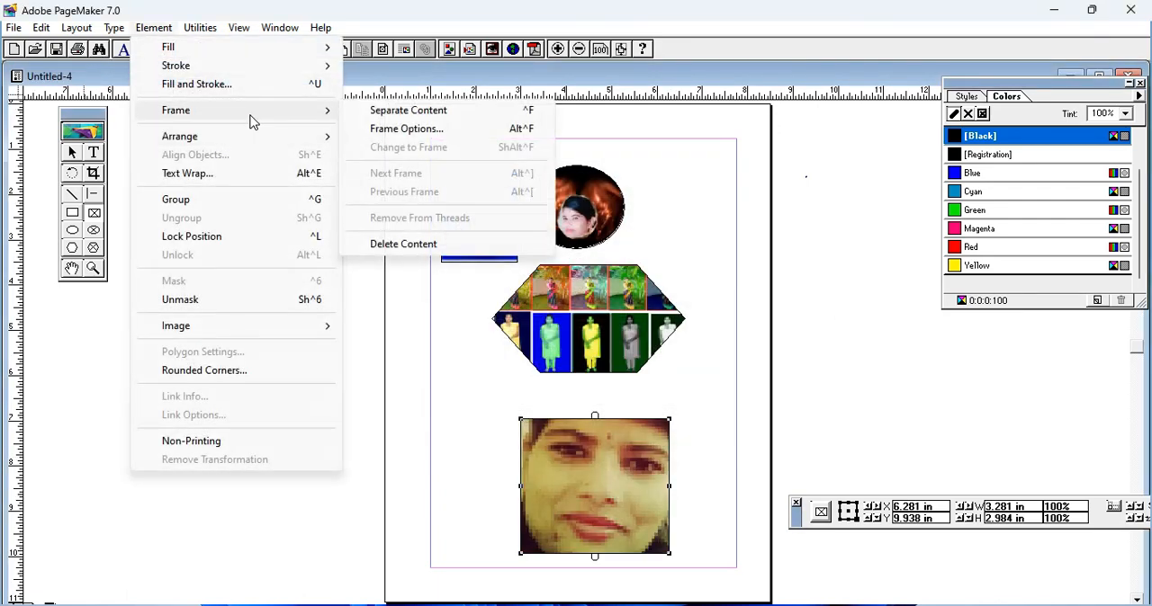
pyautogui.click(419, 131)
pyautogui.click(484, 296)
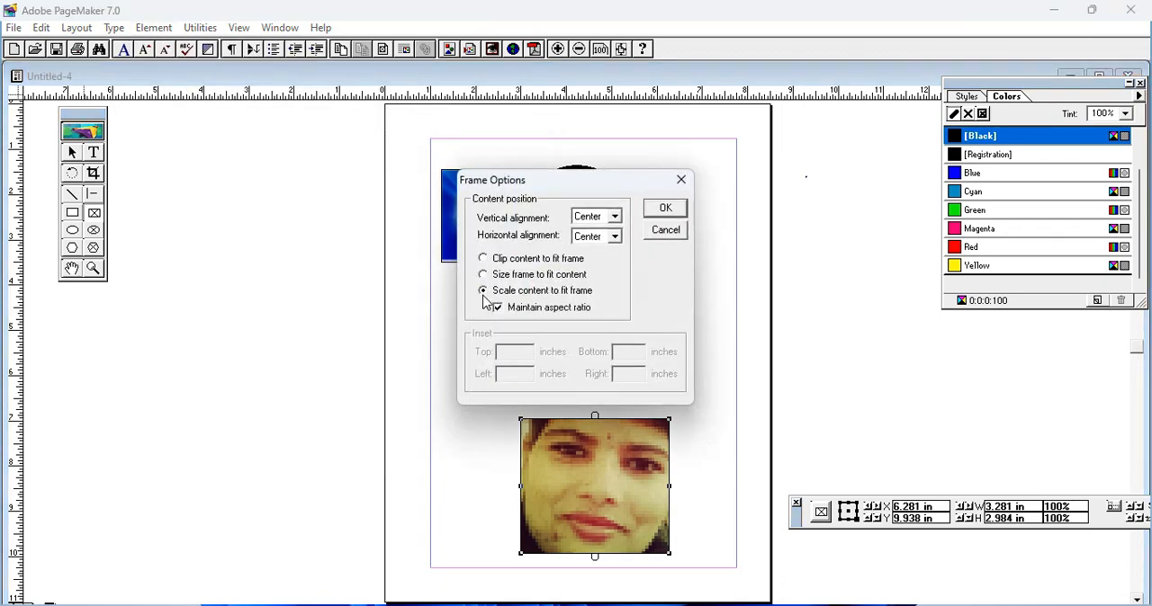
pyautogui.click(665, 209)
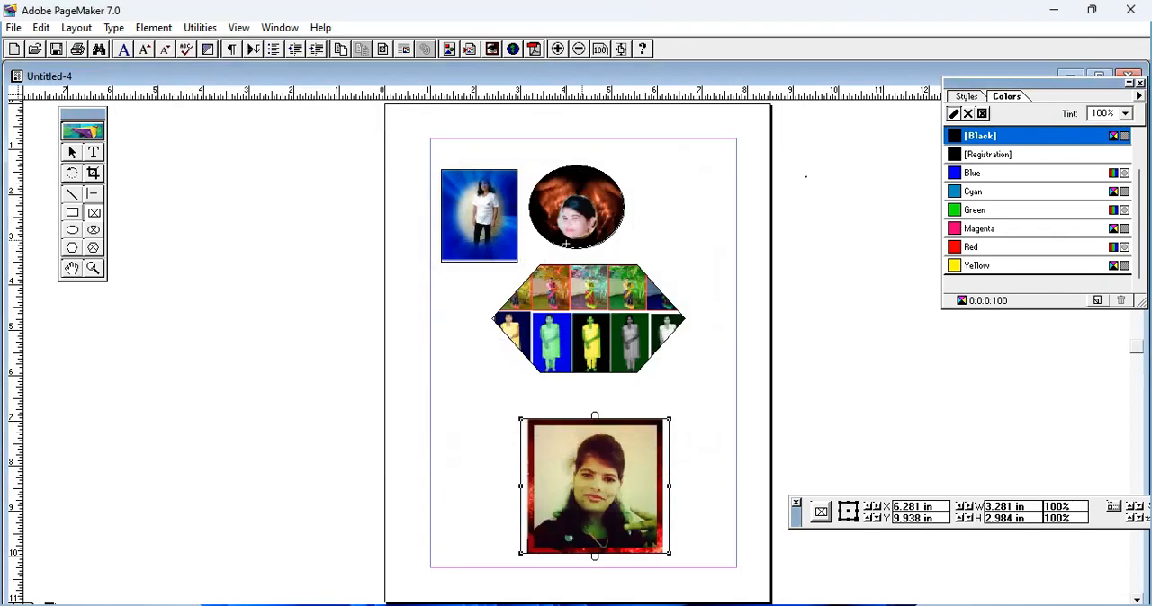
# Step: Change the lower rectangular frame's options to size the frame to fit its content
pyautogui.click(154, 28)
pyautogui.moveTo(225, 114)
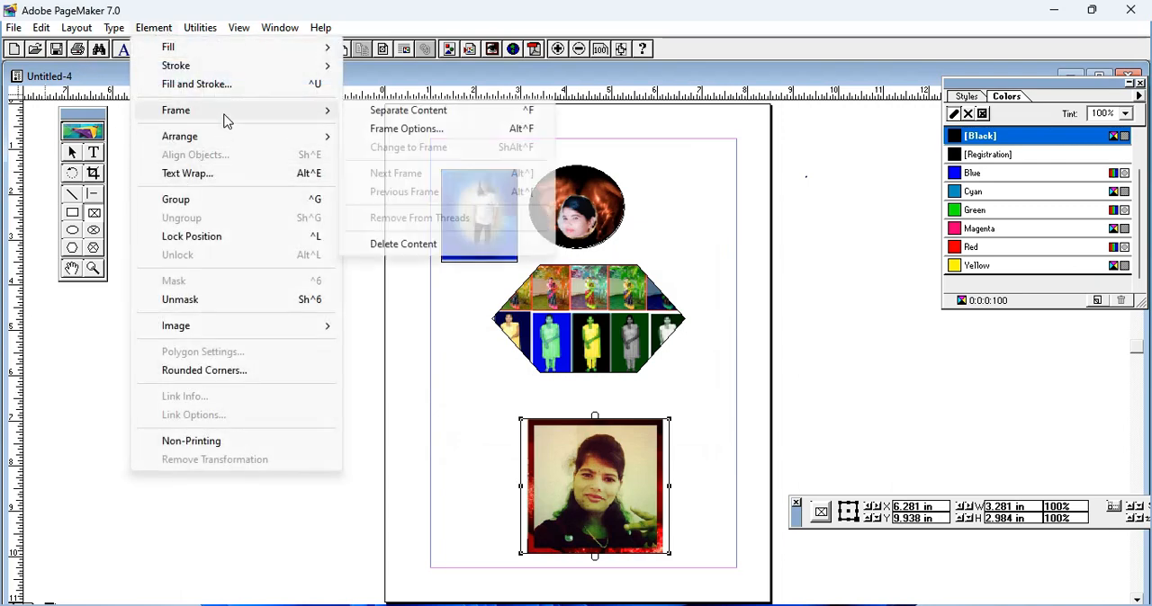
pyautogui.click(379, 132)
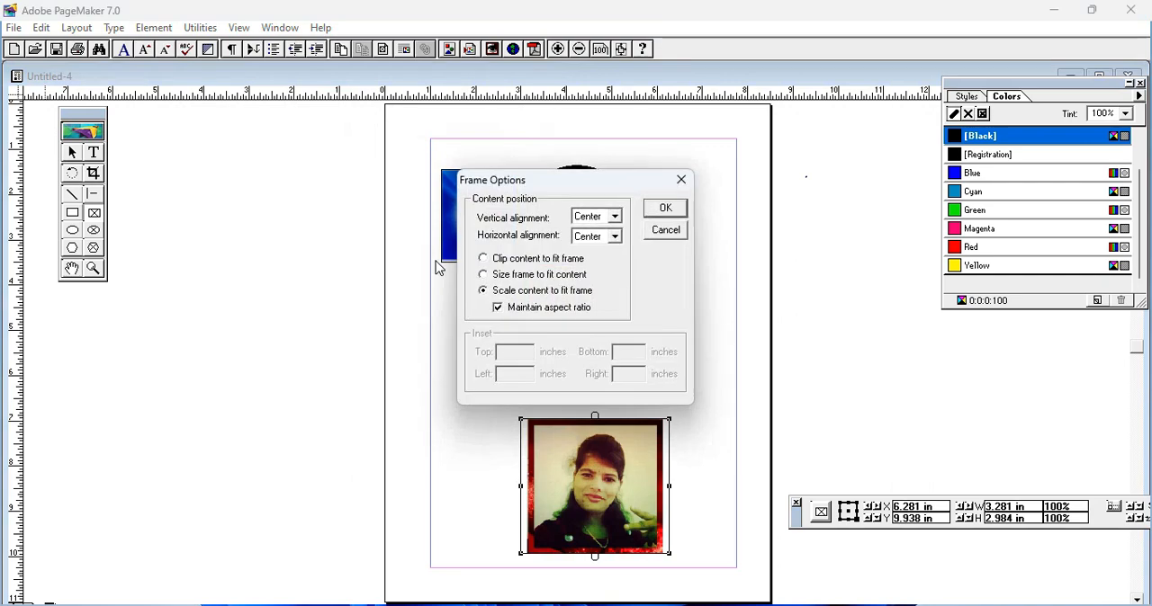
pyautogui.click(484, 274)
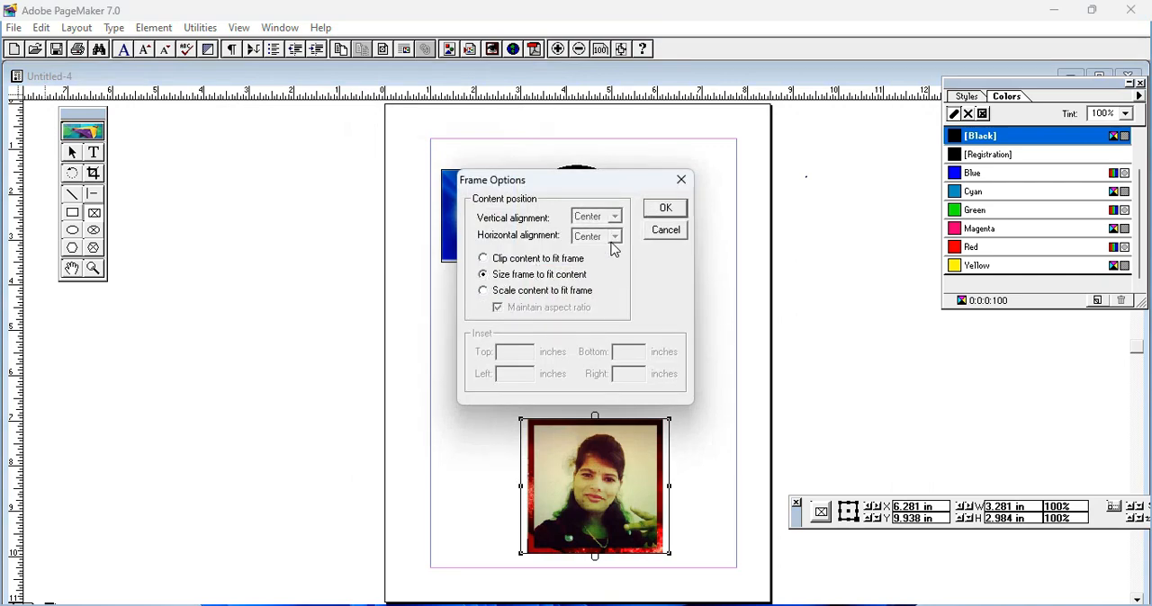
pyautogui.click(664, 208)
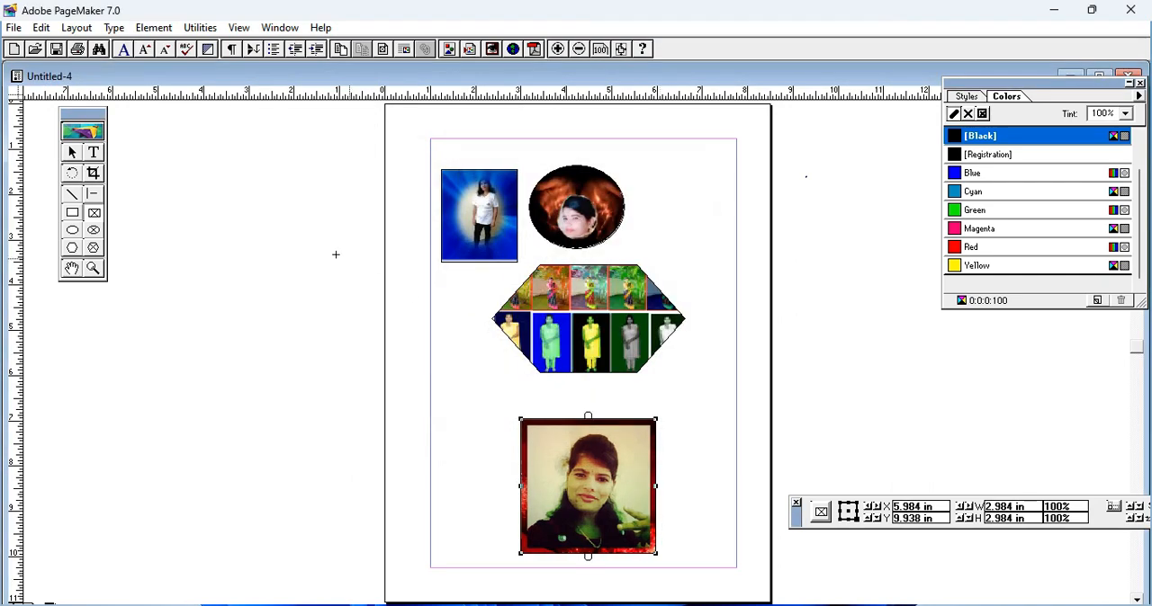
# Step: Move the red-bordered portrait up and to the left, just beneath the hexagonal collage
pyautogui.click(73, 153)
pyautogui.click(540, 481)
pyautogui.moveTo(539, 480); pyautogui.dragTo(487, 450)
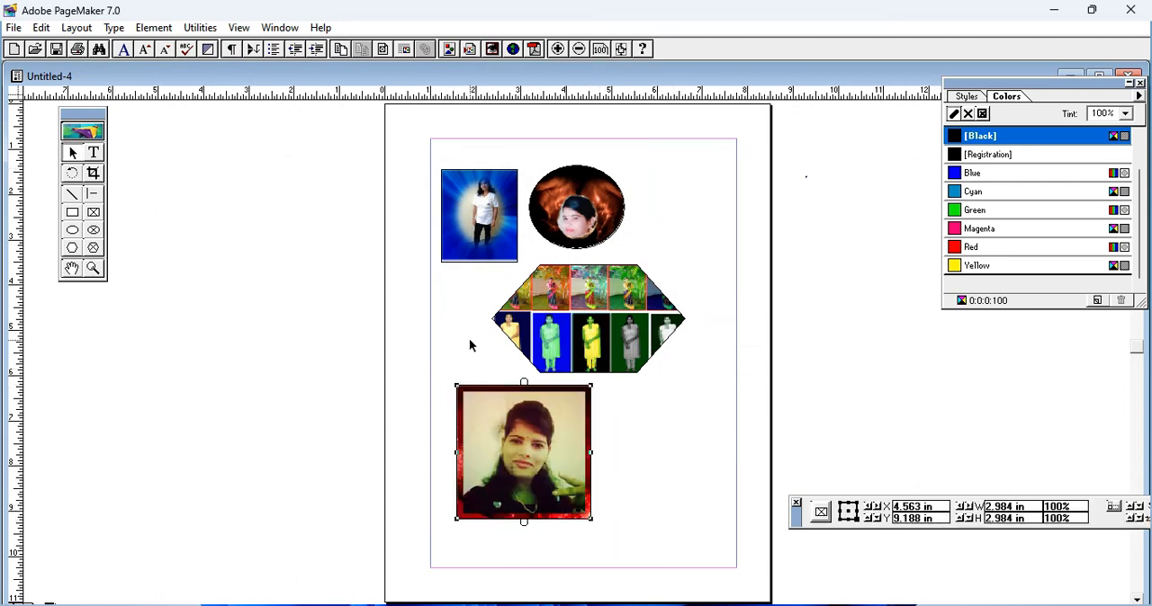